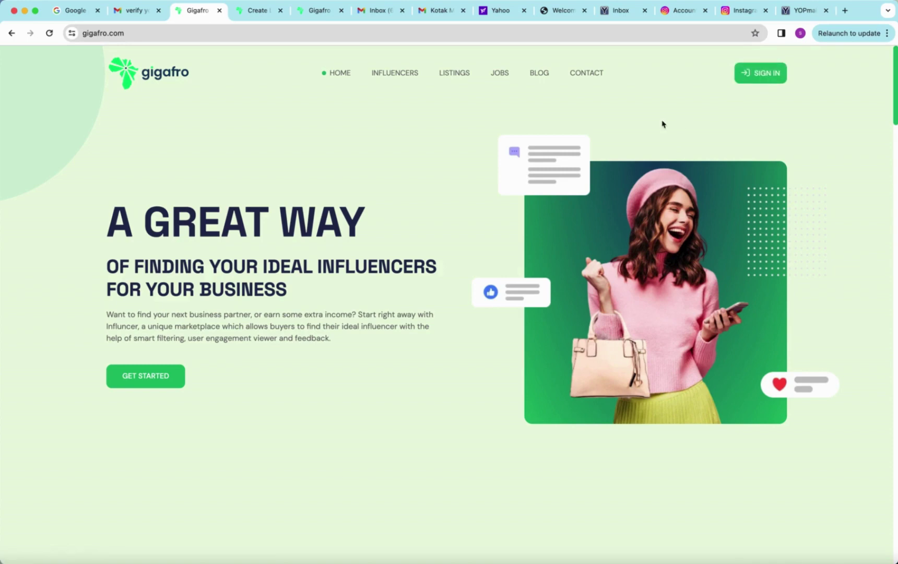
Step: Go to the Sign In page from the gigafro.com header
click(748, 75)
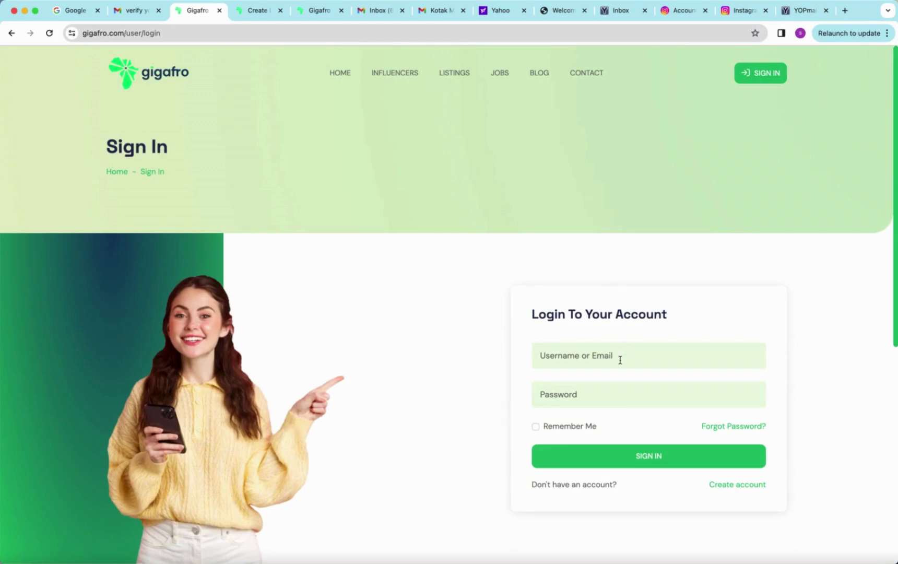
Step: Sign in with the demo seller account's username and password
click(620, 360)
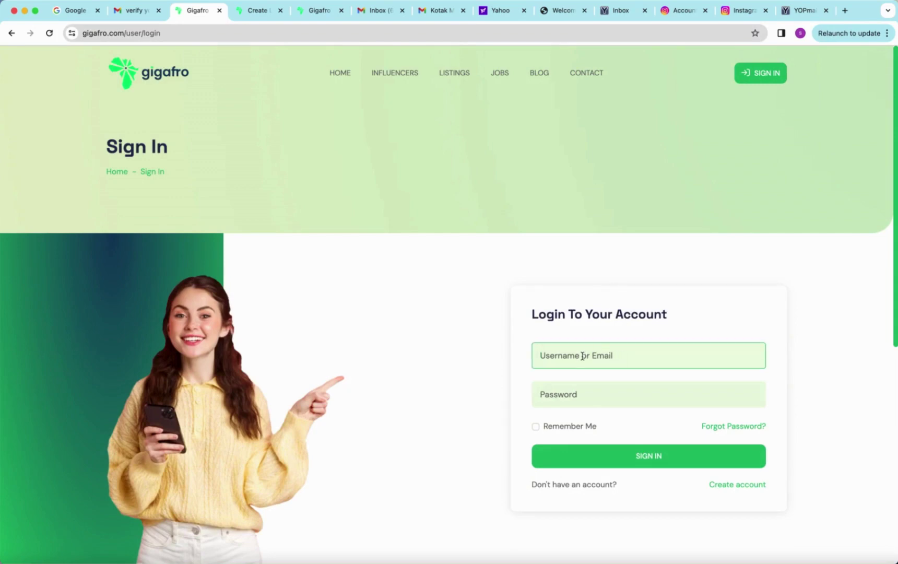
text(demouser)
key(Tab)
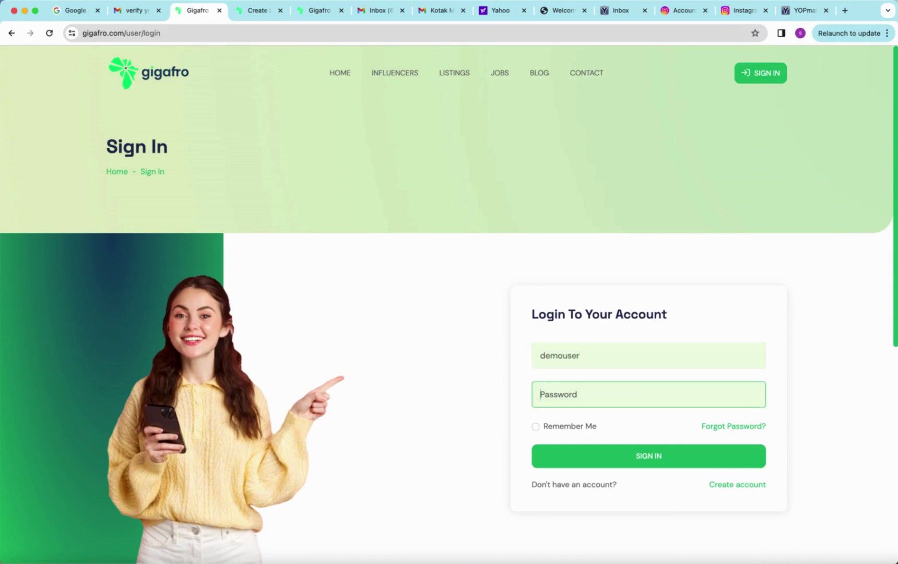
text(de)
click(597, 448)
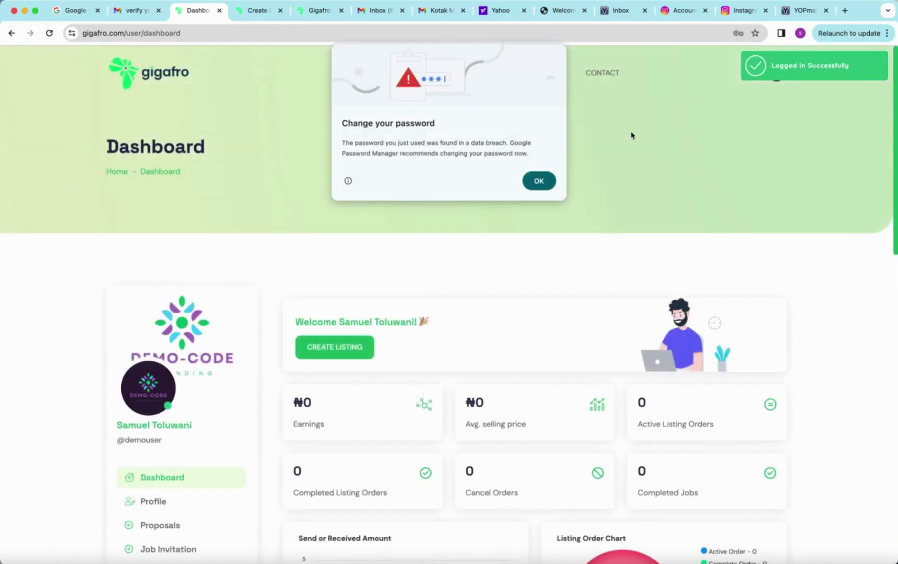
Step: Dismiss the breached-password warning and decline saving the password in Chrome
click(538, 185)
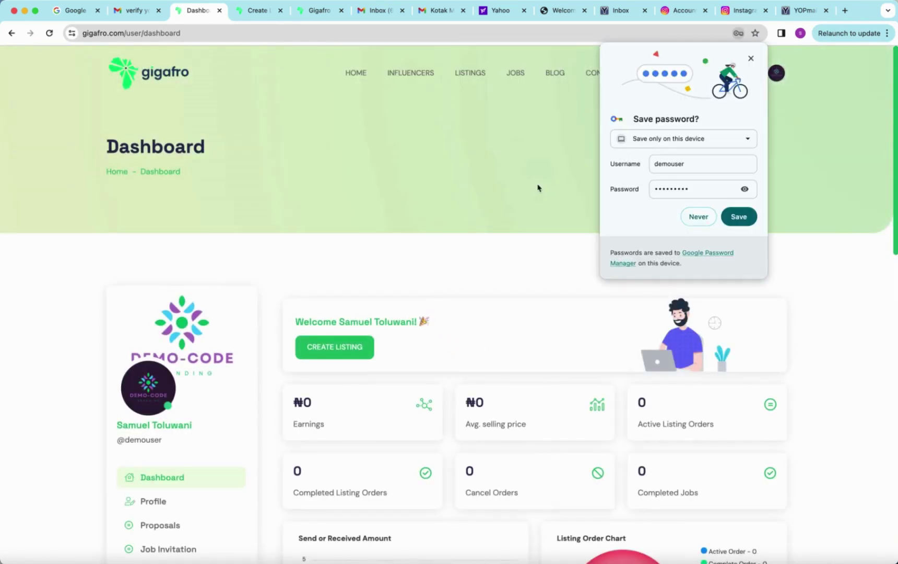
scroll(517, 340, down, 3)
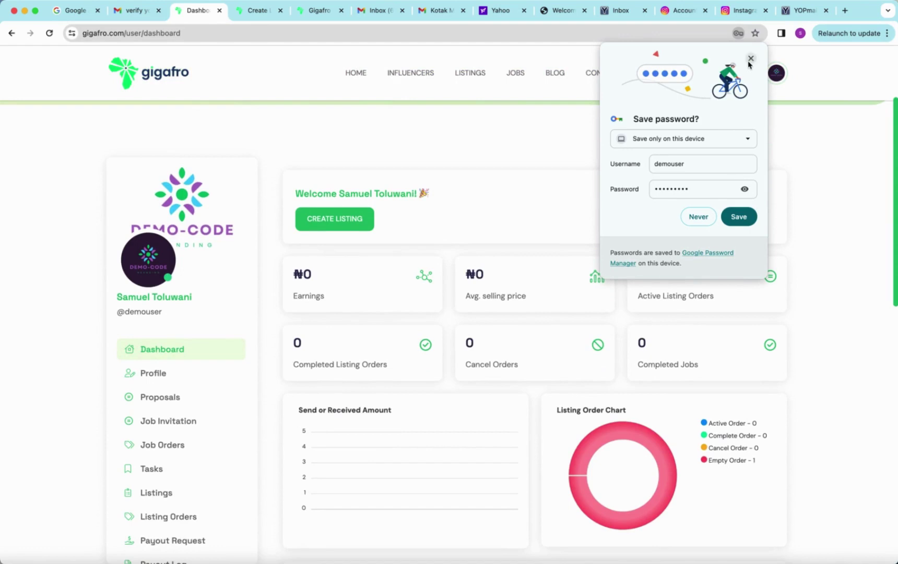
click(751, 58)
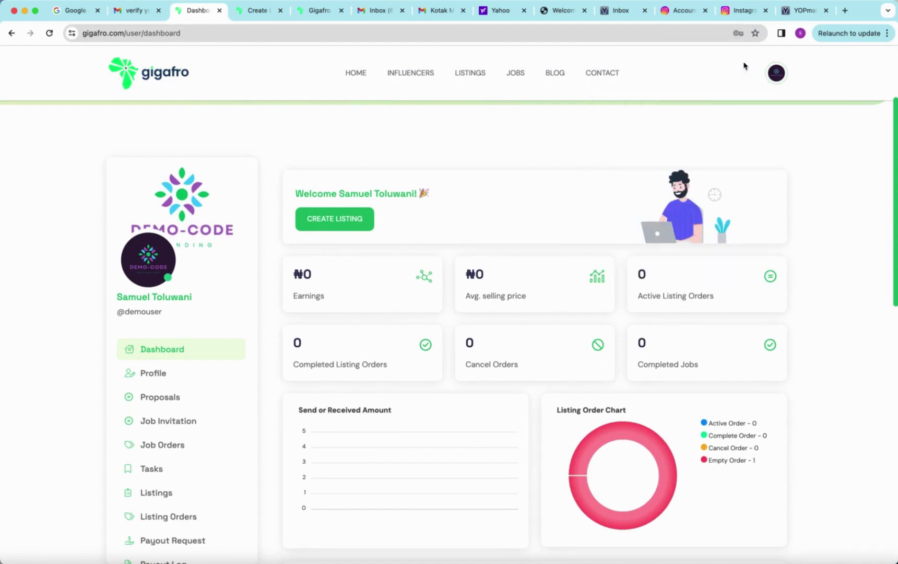
click(165, 378)
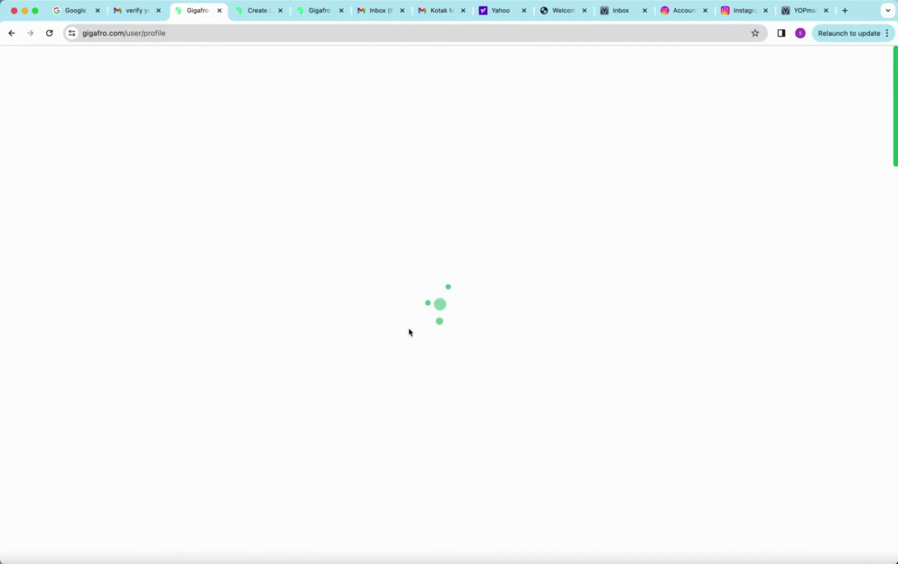
scroll(407, 410, down, 5)
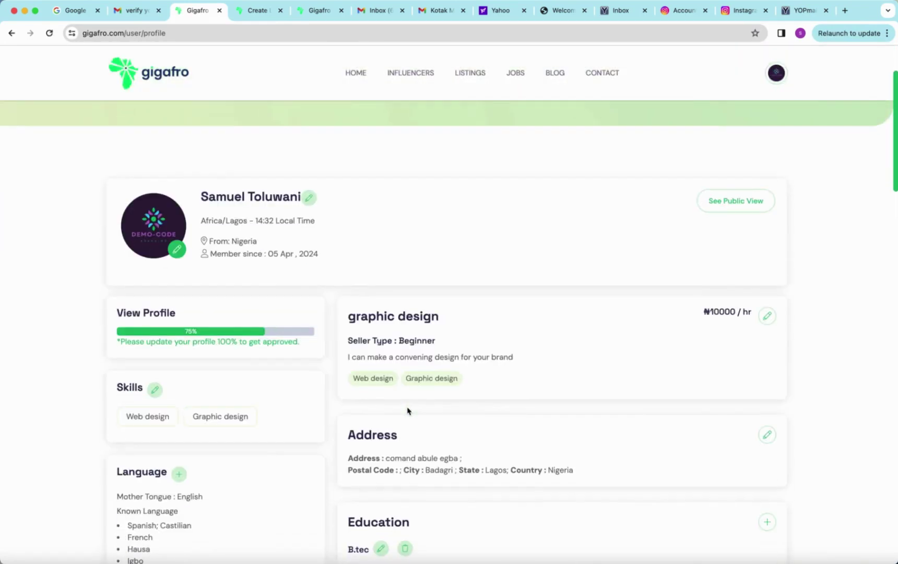
scroll(407, 410, down, 3)
scroll(365, 366, up, 8)
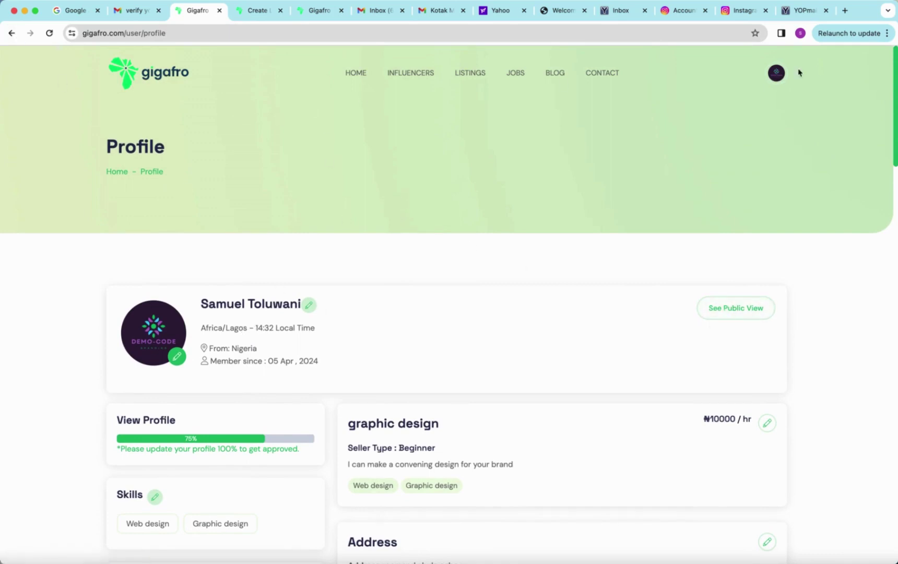
click(776, 74)
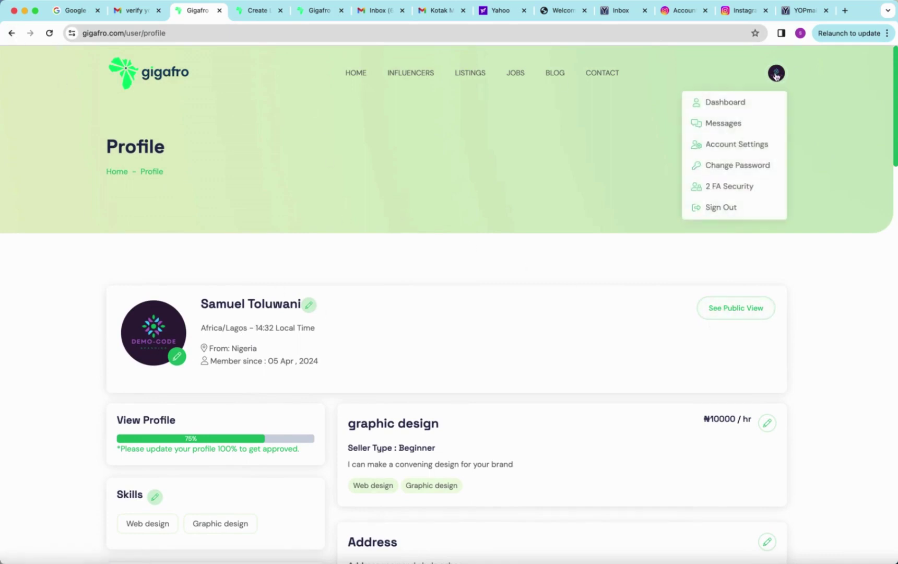
click(732, 107)
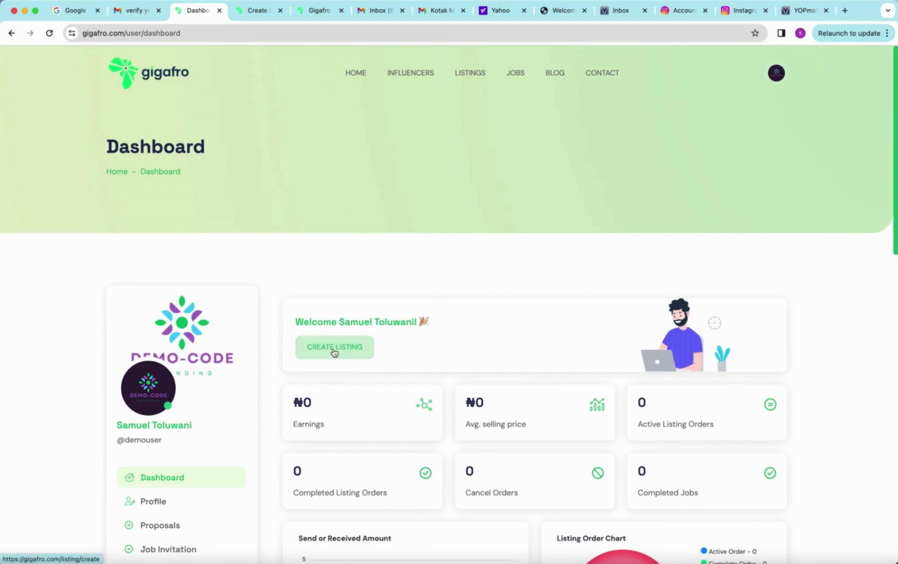
Step: Bring up the Create Listing form and look over its packages, FAQ and requirements sections
click(334, 352)
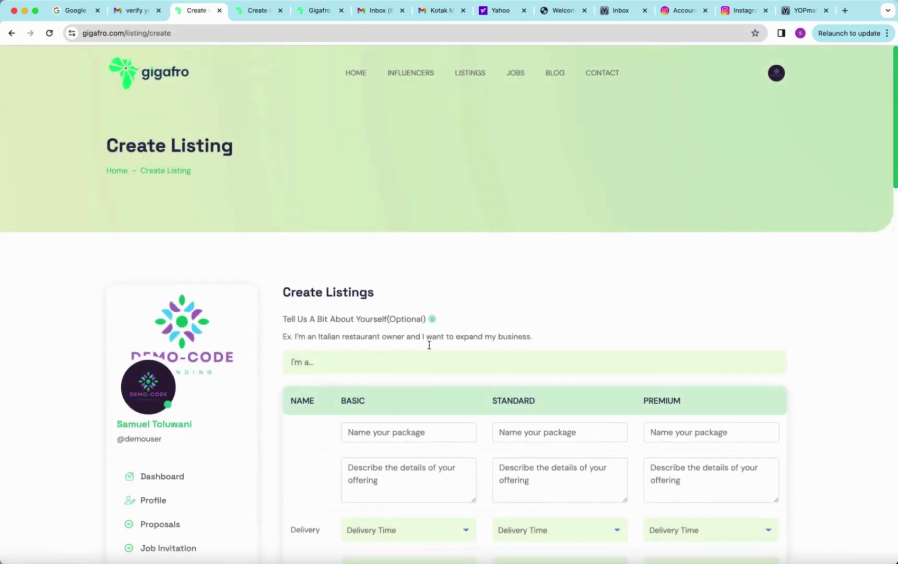
scroll(428, 345, down, 3)
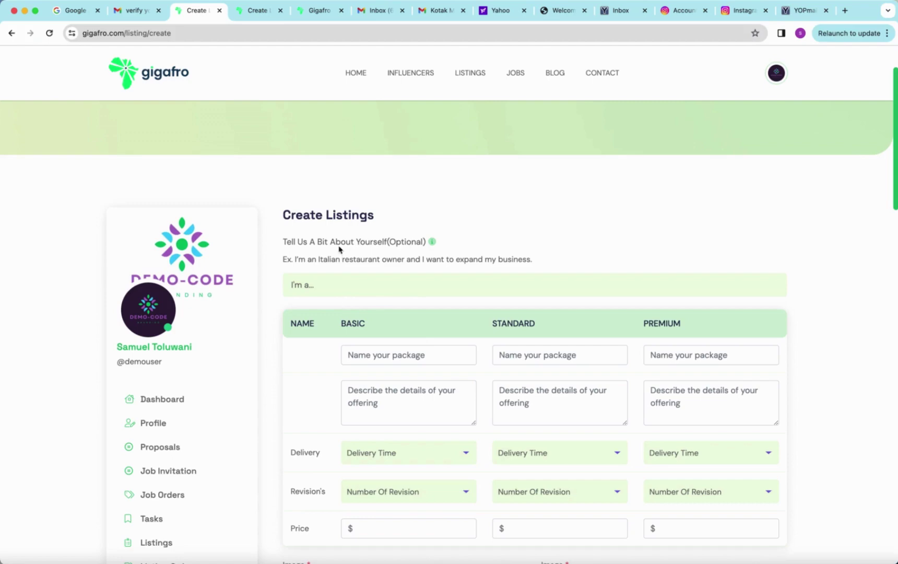
scroll(447, 375, down, 10)
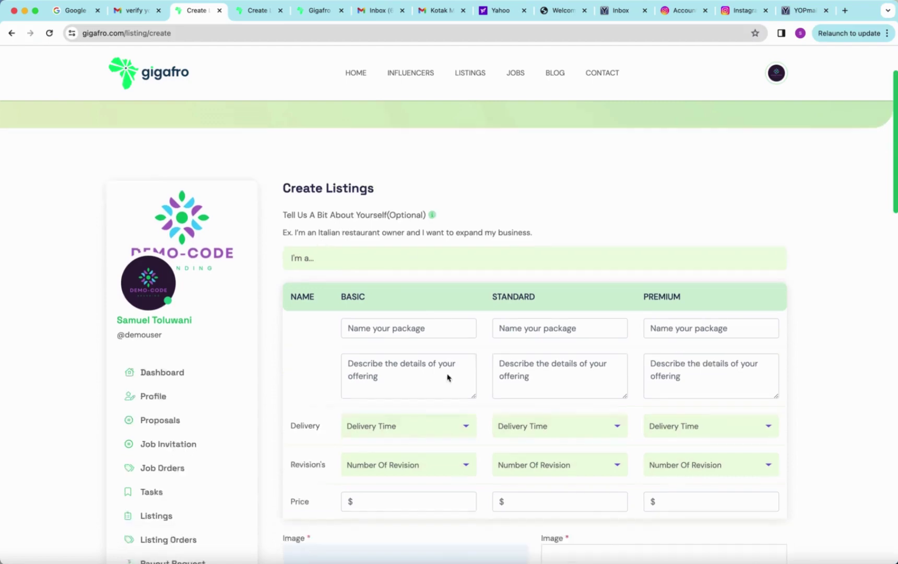
scroll(447, 377, down, 10)
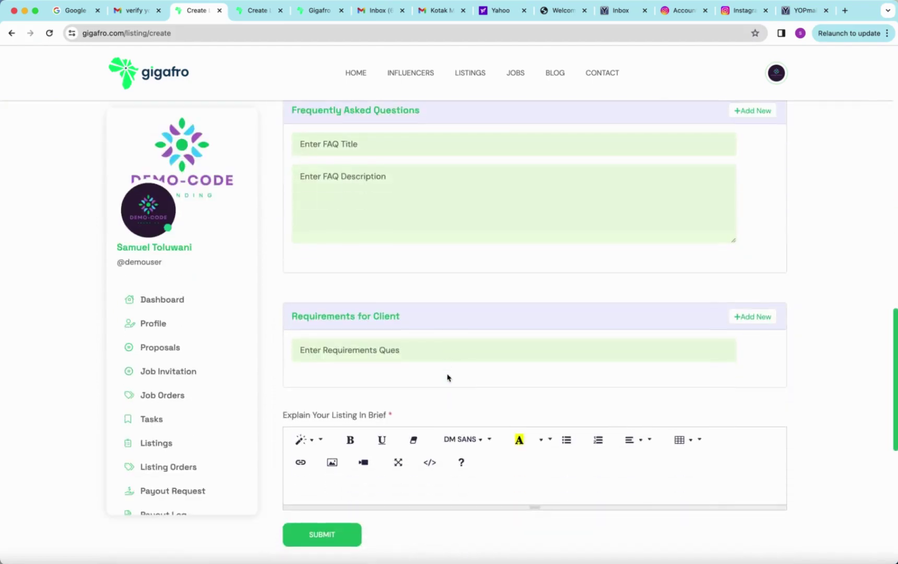
scroll(447, 377, up, 20)
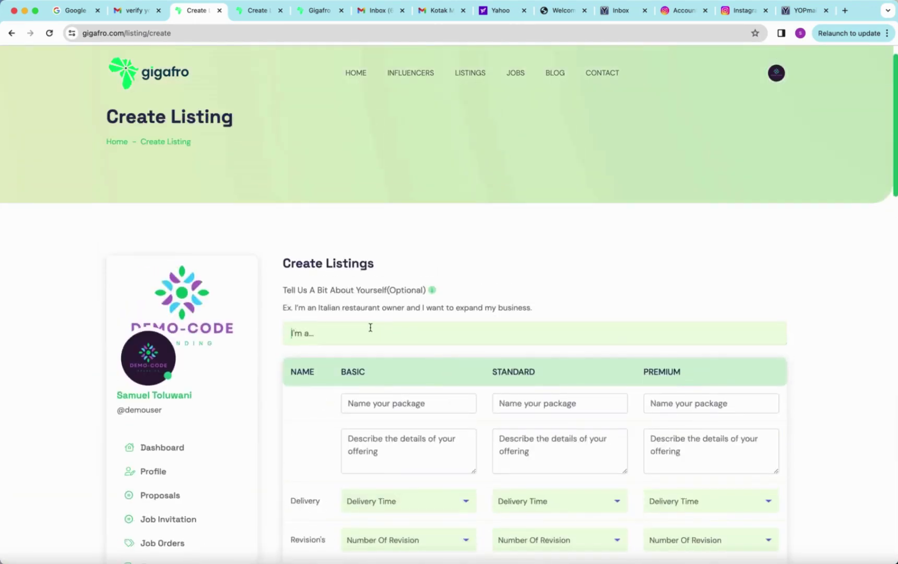
click(370, 327)
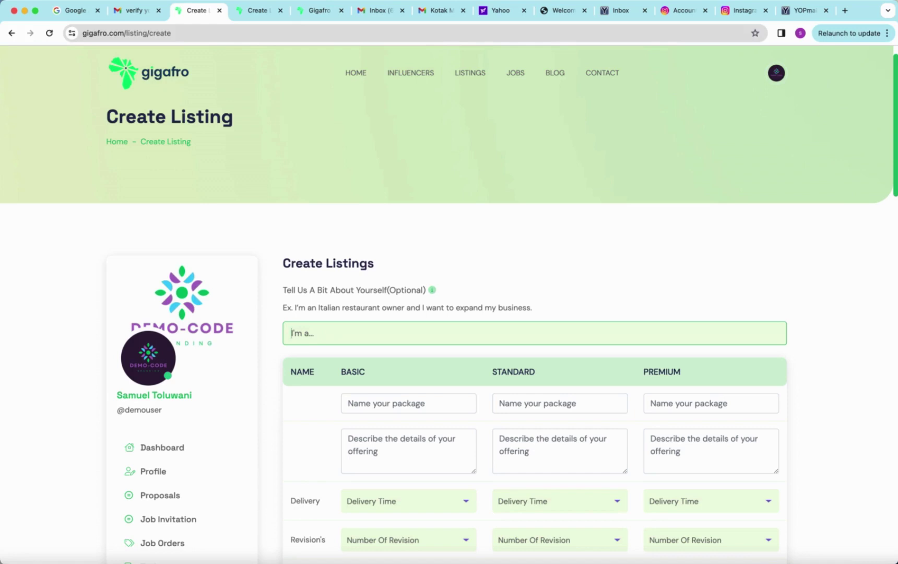
Step: Type the opening of the introduction, 'I will create a'
text(I will design a)
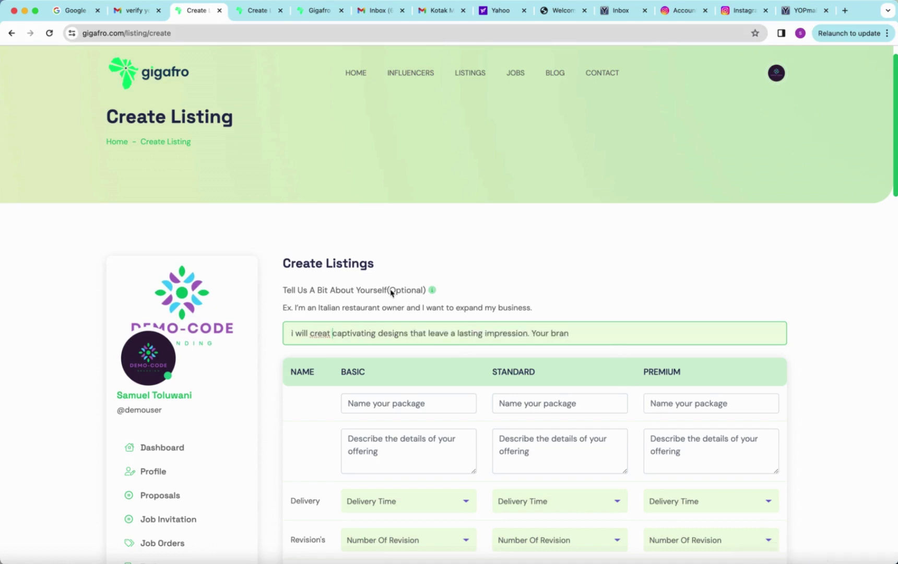
right_click(319, 333)
click(314, 335)
text(create)
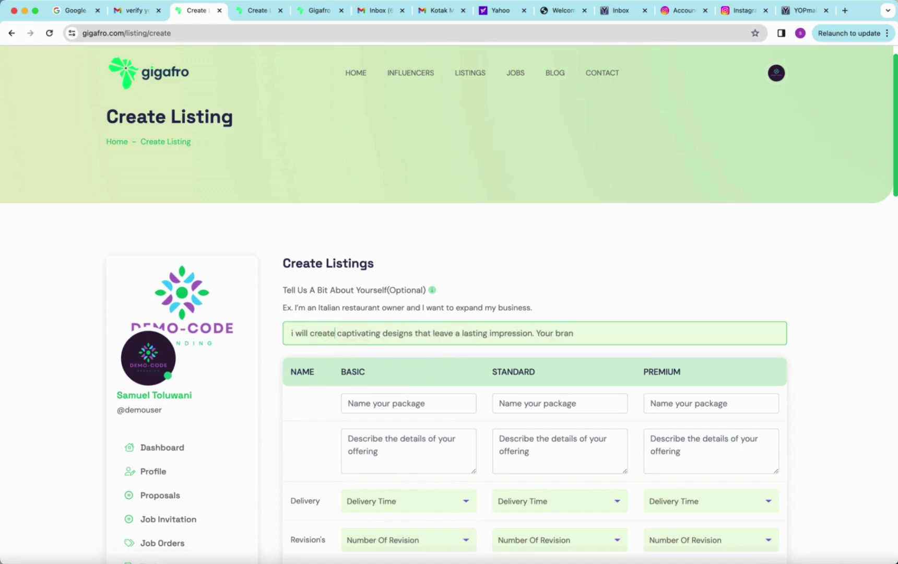
text( a)
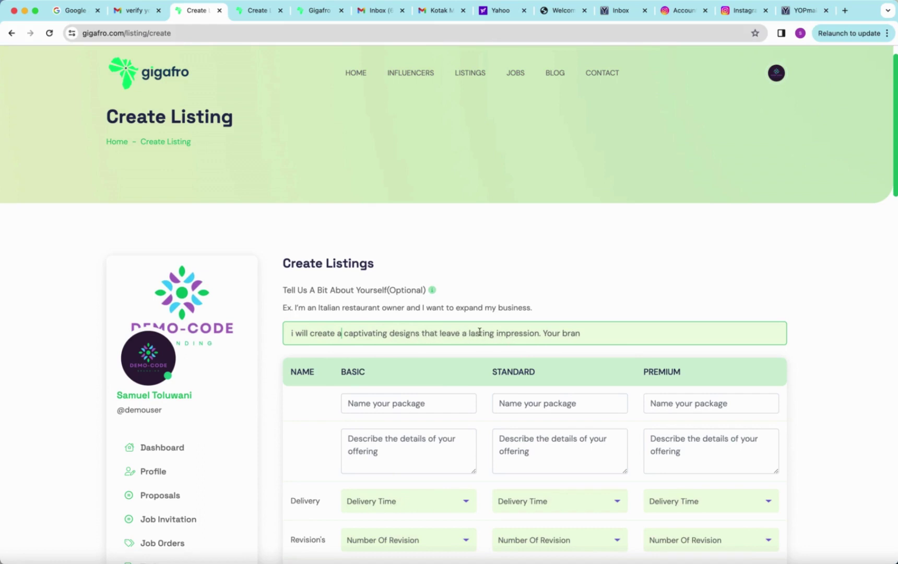
Step: Fix the introduction so it ends '...leave a lasting impression for your bran'
click(543, 335)
key(BackSpace)
key(BackSpace)
text(on)
key(Delete)
text(y)
click(596, 329)
click(557, 333)
key(BackSpace)
key(BackSpace)
text(fort)
key(BackSpace)
Step: Name the three packages Basic, Standard and Premium
click(353, 401)
scroll(373, 406, down, 2)
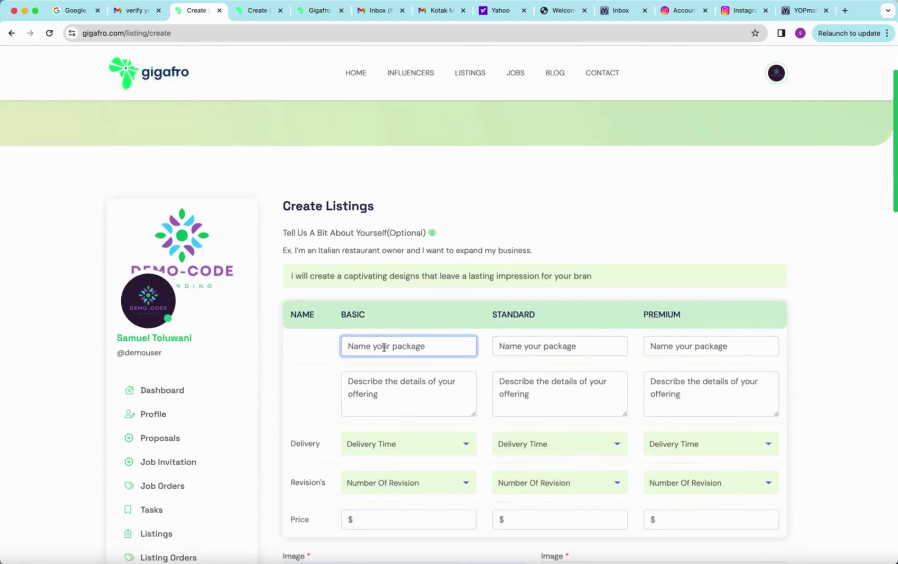
text(B)
key(BackSpace)
text(Basic)
click(510, 346)
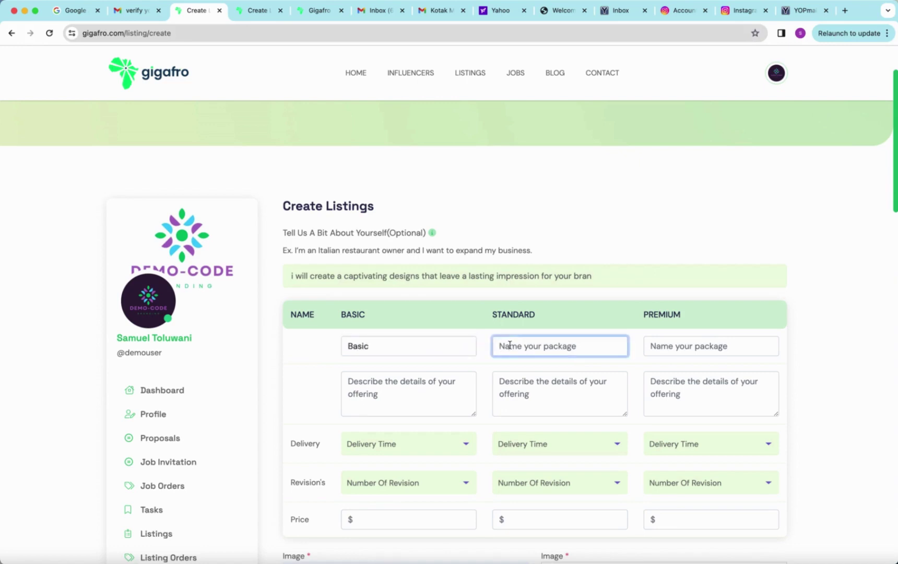
text(Standard)
click(686, 347)
text(P)
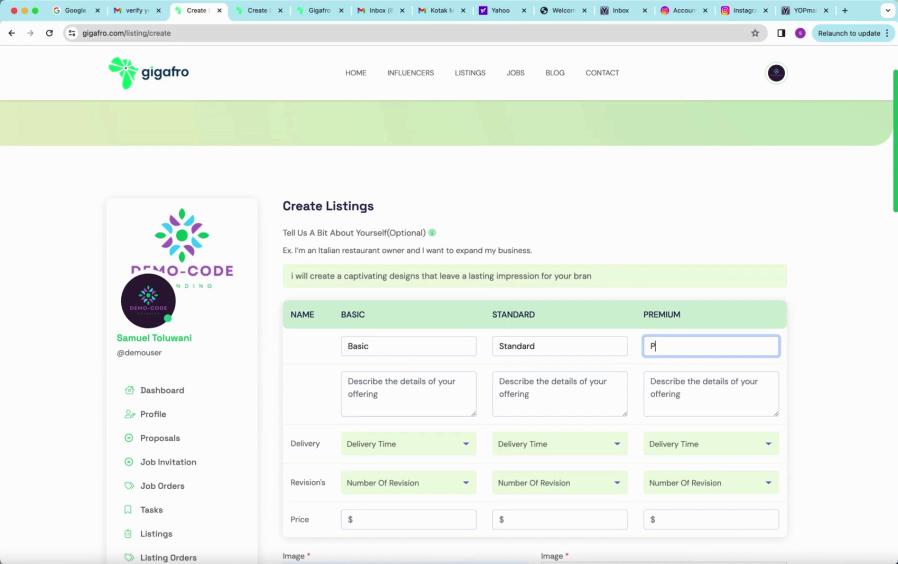
text(remium)
Step: Describe the Basic package as 'Logo design'
click(408, 397)
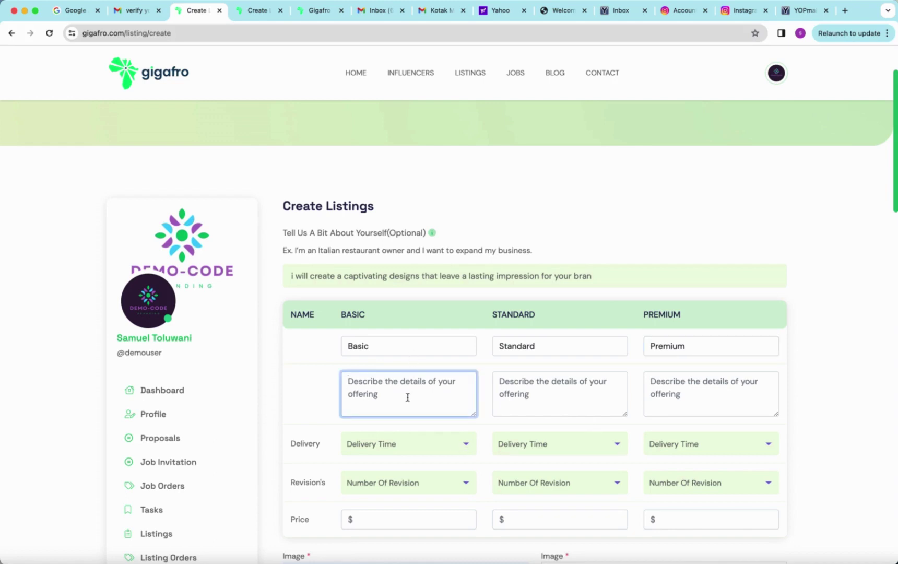
text(L)
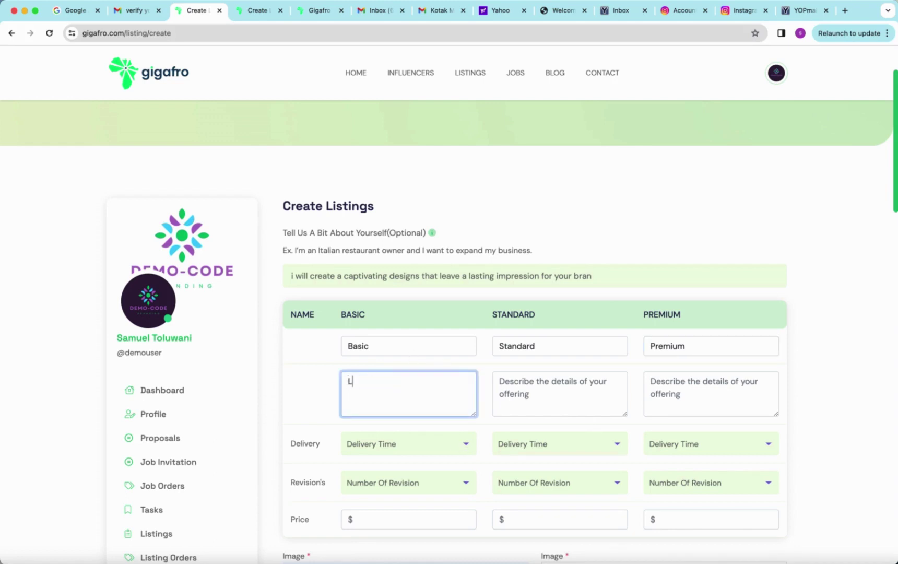
text(Oogo design+)
scroll(403, 421, down, 2)
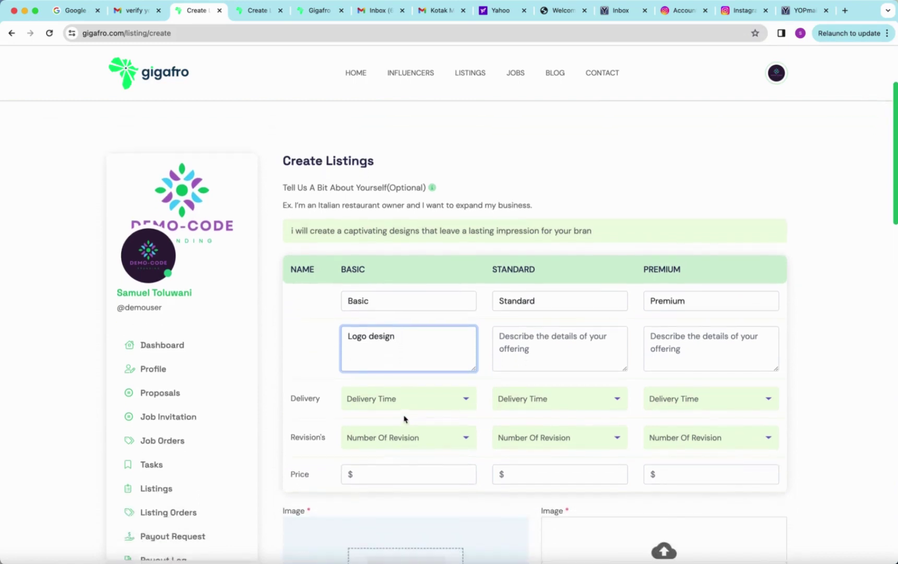
Step: Give the Basic package 3 Day Delivery, 2 Time Revision and a price of 3000
click(391, 399)
click(396, 481)
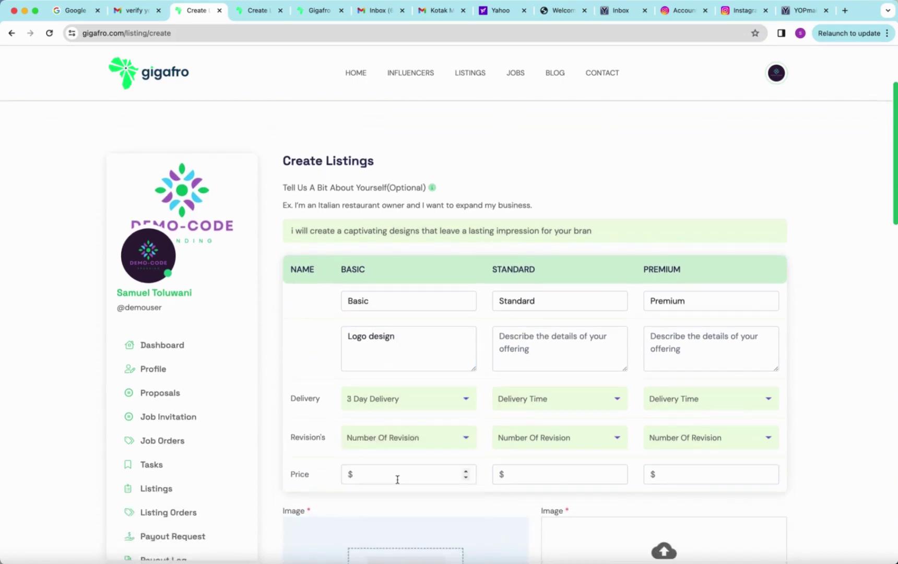
click(395, 438)
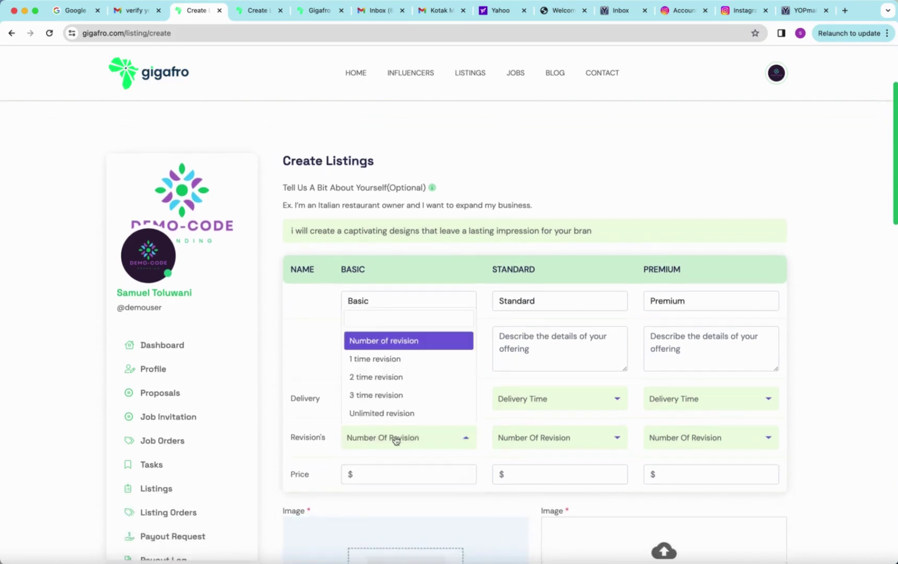
click(394, 377)
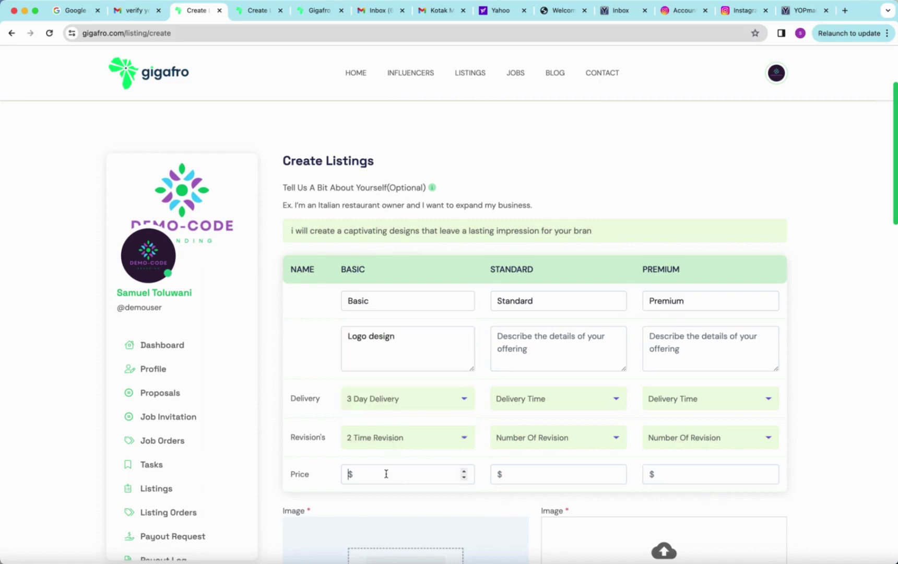
click(387, 474)
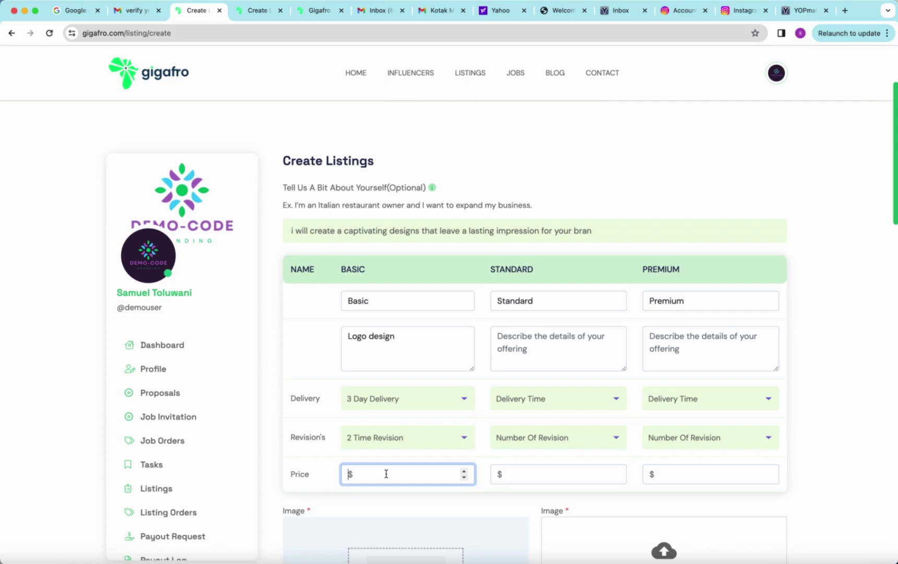
text(3000)
click(544, 302)
click(537, 347)
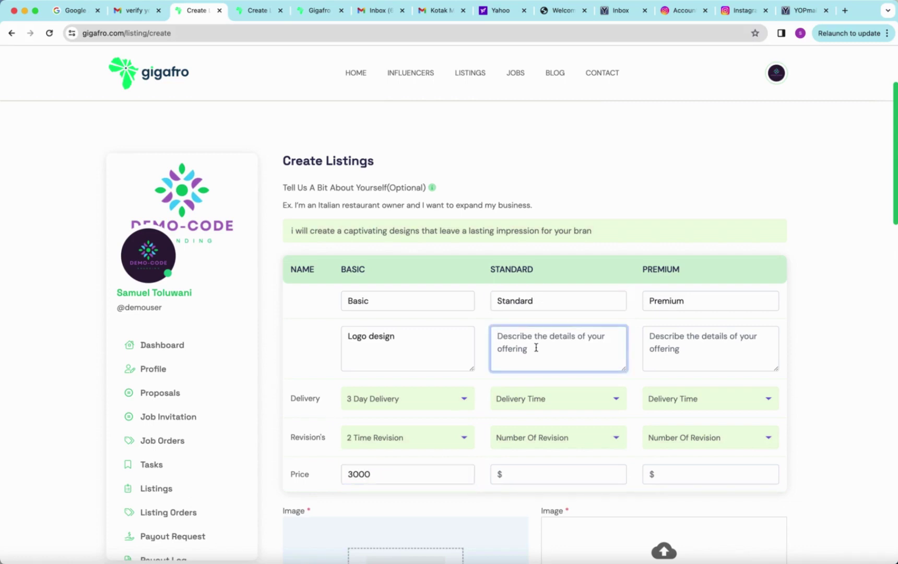
Step: Describe the Standard package as 'Logo design + Business card design + 3 Flyers'
text(L)
key(BackSpace)
text(LOgo)
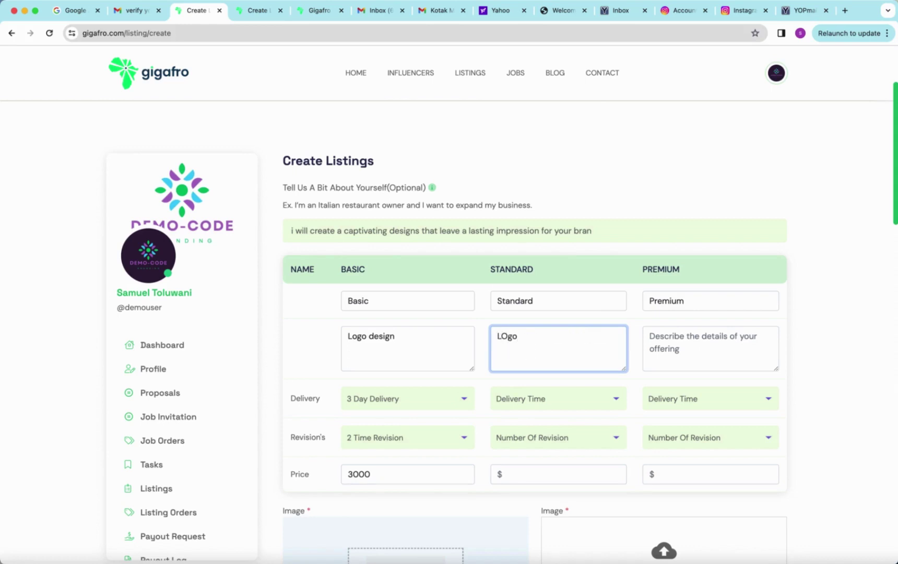
key(BackSpace)
text(ogo design)
text(3)
key(BackSpace)
text(Business )
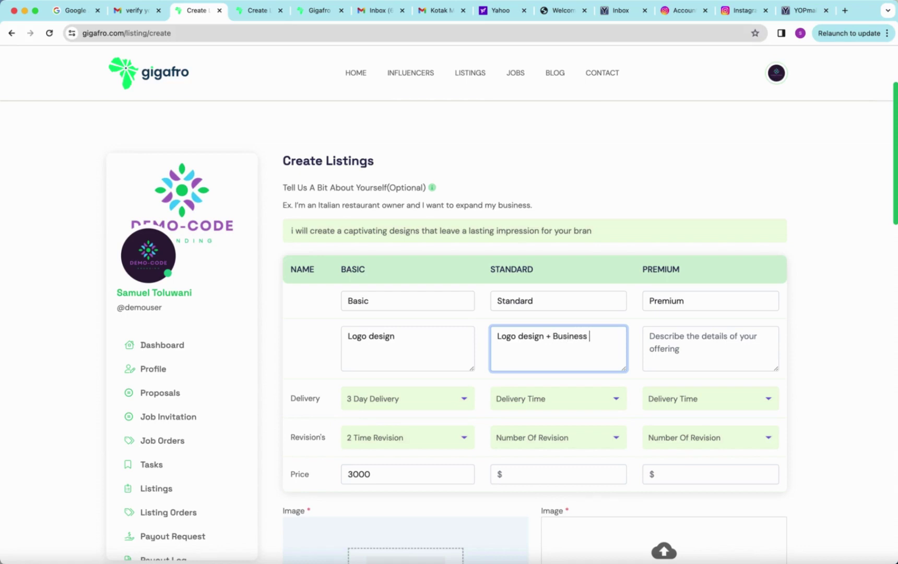
text(card design + 3)
text(Flyers)
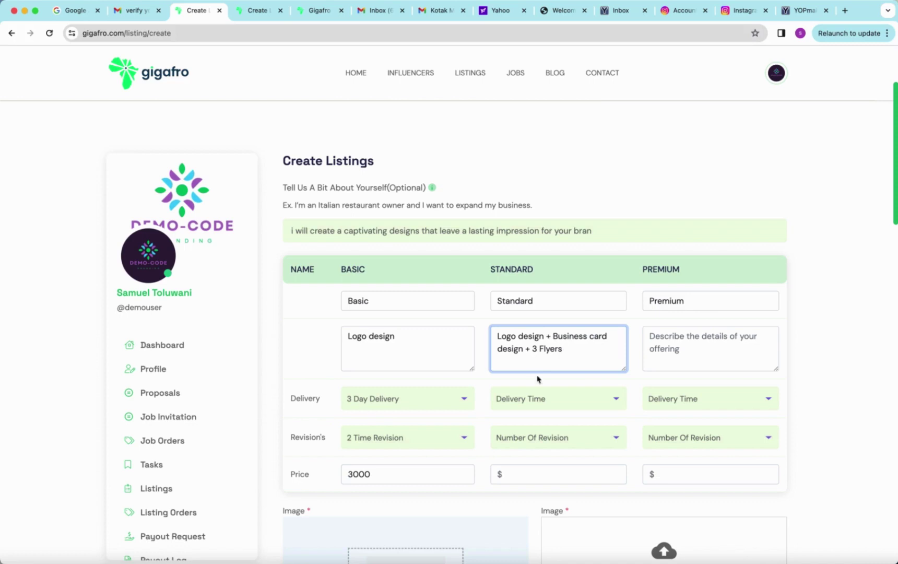
Step: Set the Standard package to 6 Day Delivery, 3 Time Revision and a price of 15000
click(537, 401)
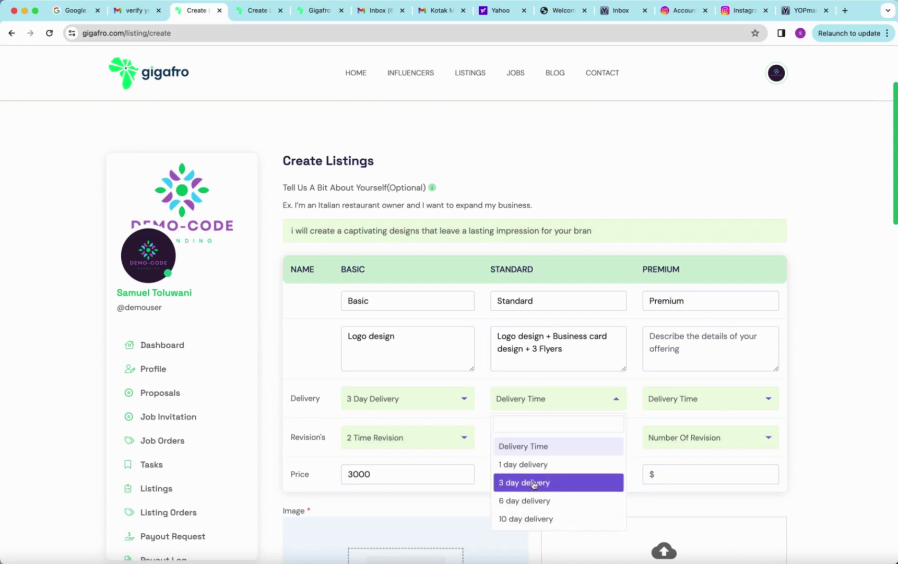
click(533, 502)
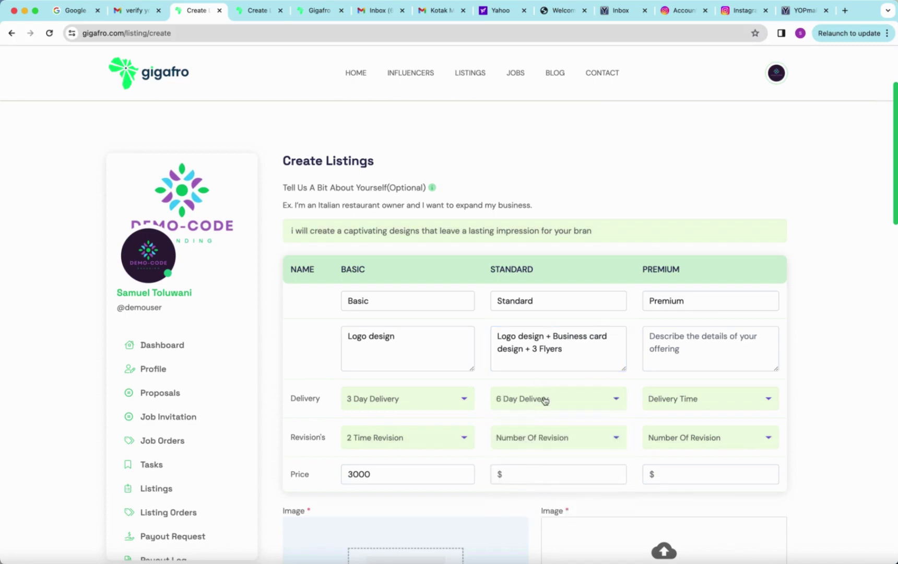
click(538, 439)
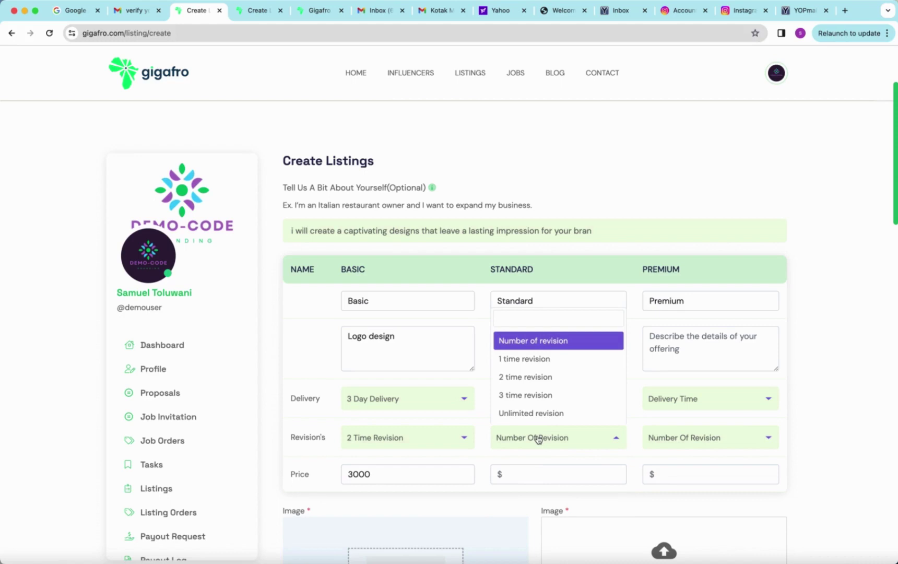
click(539, 397)
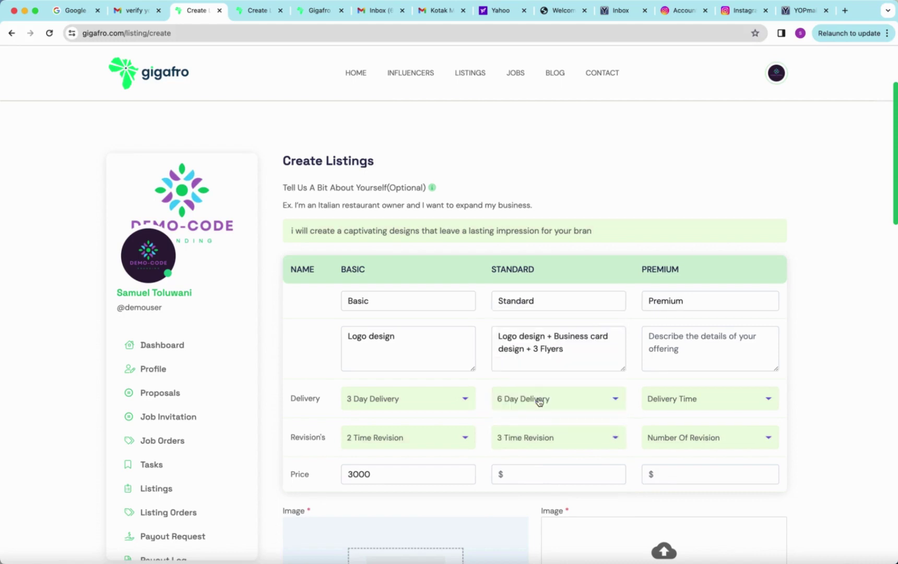
click(541, 478)
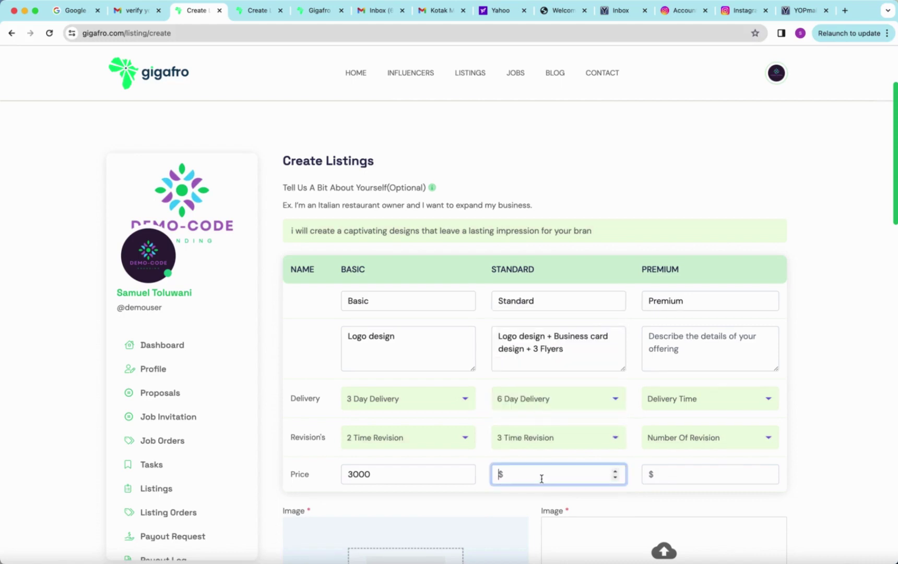
text(15000)
Step: Start the Premium description as 'everything in stan', fixing its misspellings
click(679, 342)
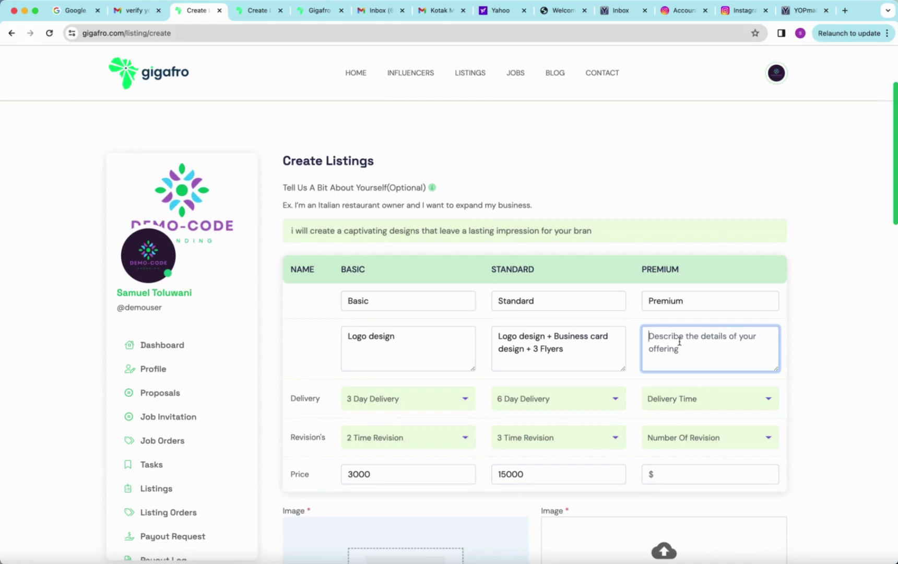
text(co)
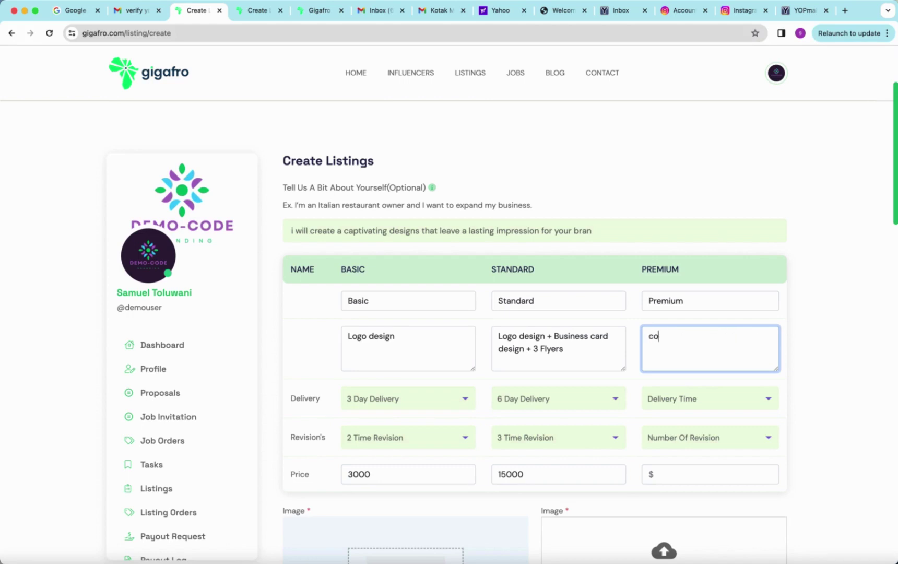
text(omp)
key(BackSpace)
key(BackSpace)
key(BackSpace)
key(BackSpace)
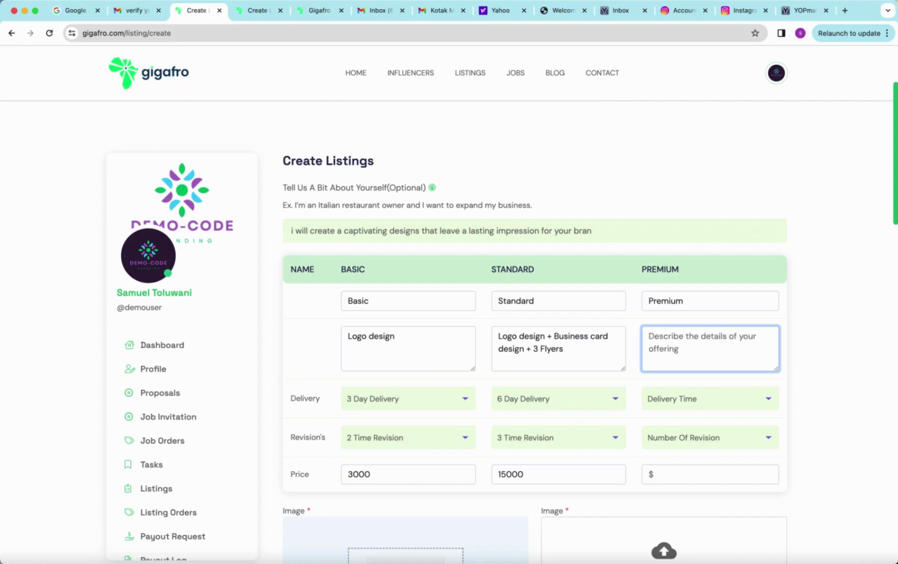
text(Complea)
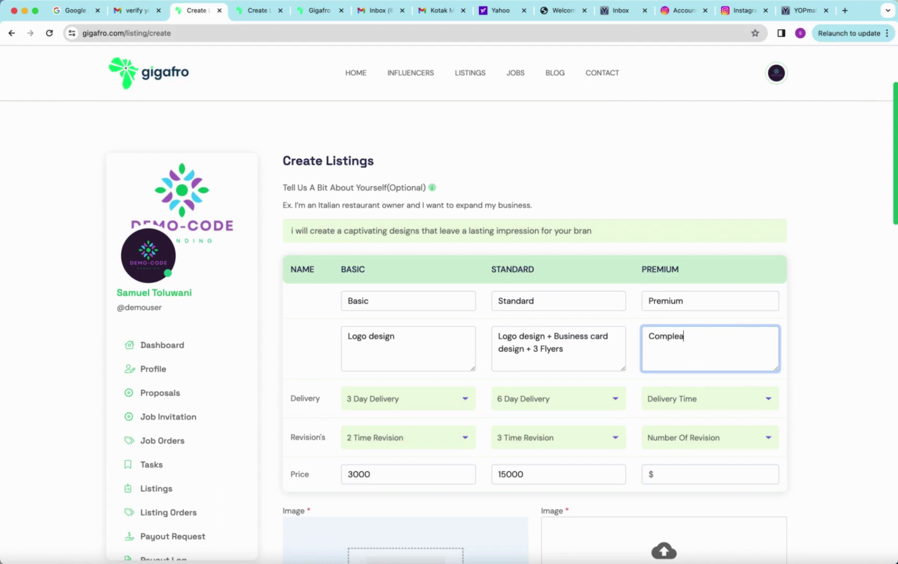
text(t)
key(BackSpace)
key(BackSpace)
key(BackSpace)
key(BackSpace)
key(BackSpace)
key(BackSpace)
key(BackSpace)
key(BackSpace)
key(BackSpace)
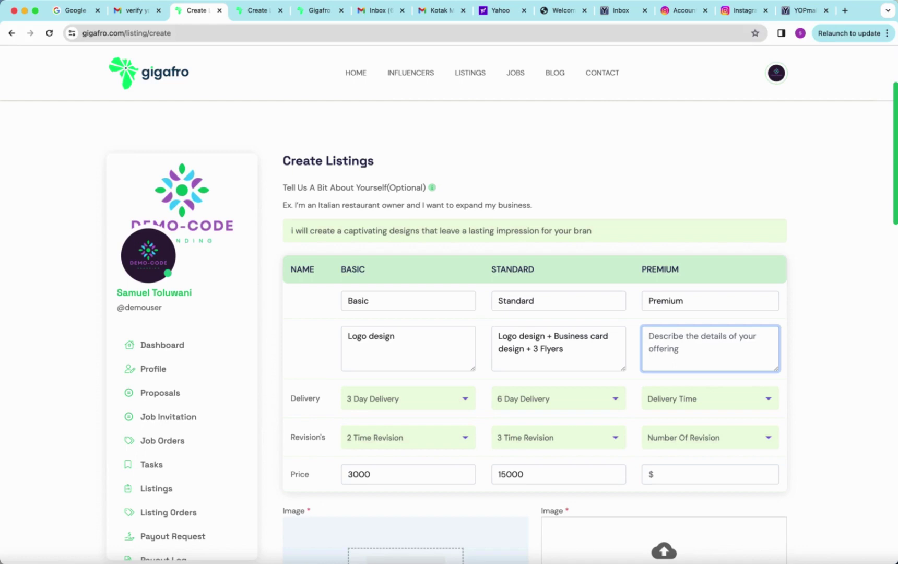
text(eve)
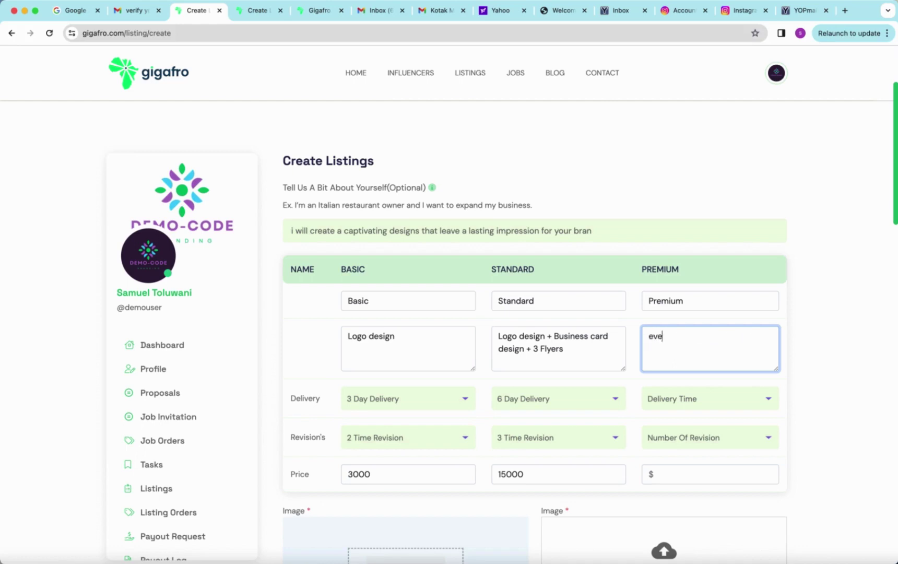
text(rthing in stan)
right_click(670, 337)
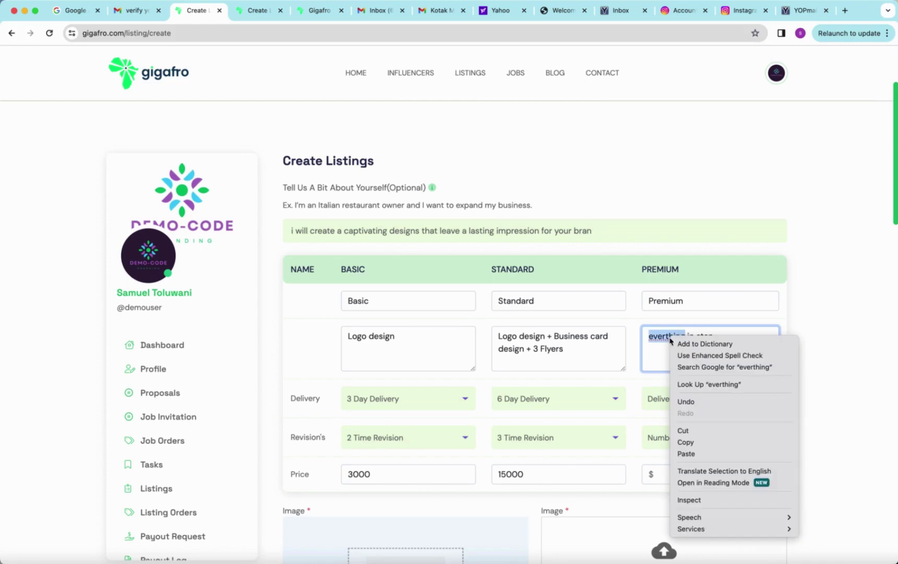
key(Escape)
click(663, 335)
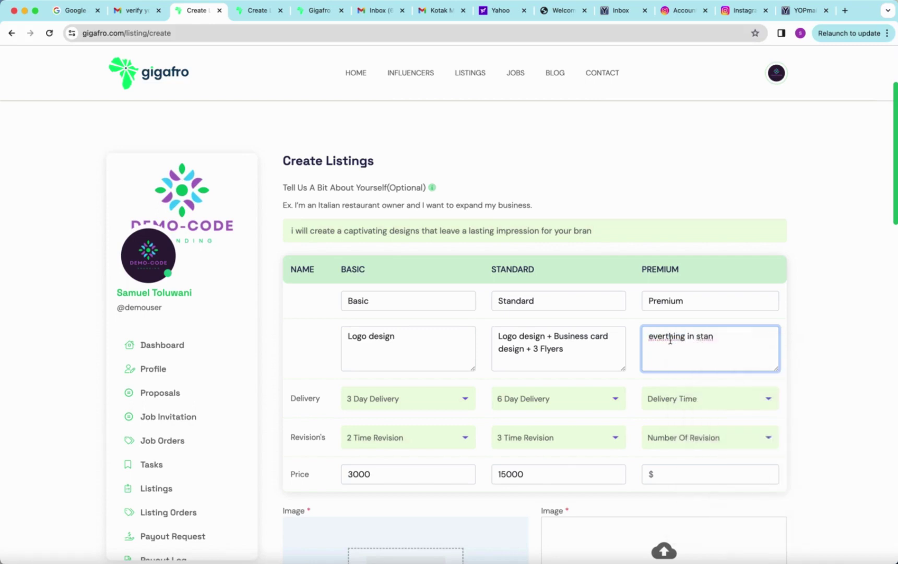
click(666, 337)
text(y)
Step: Replace the Premium description with 'Standard + mockup picture and extra customization'
drag(720, 337, 643, 335)
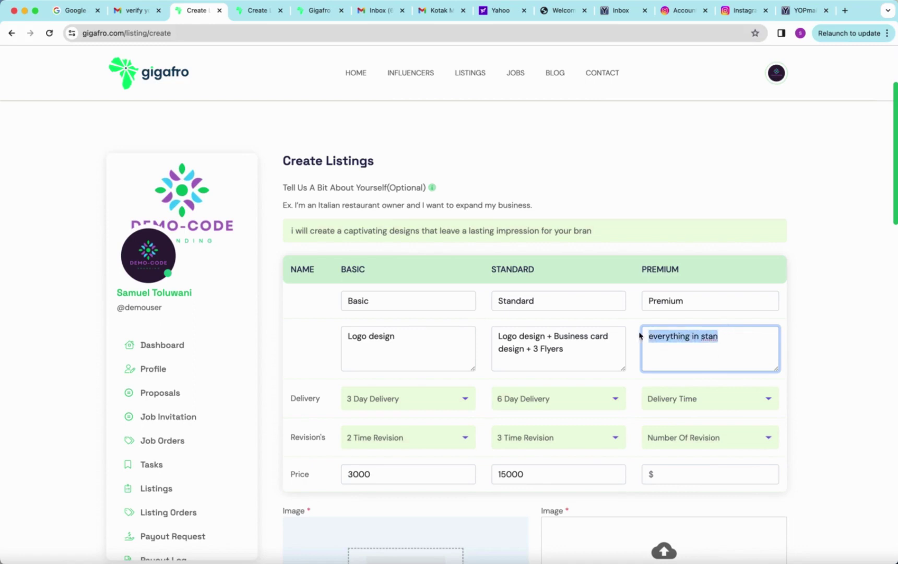
text(al)
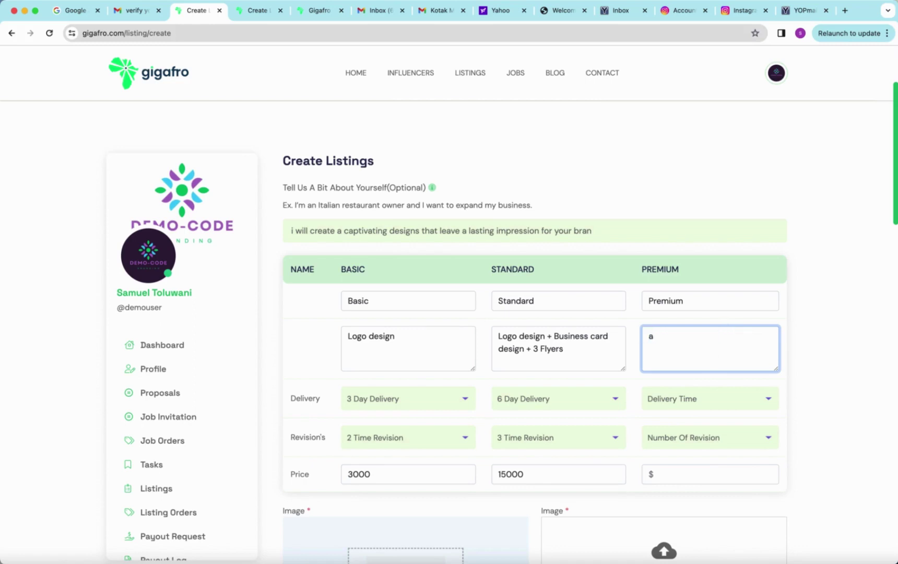
key(BackSpace)
text(Standard)
text(+ mockup pictu)
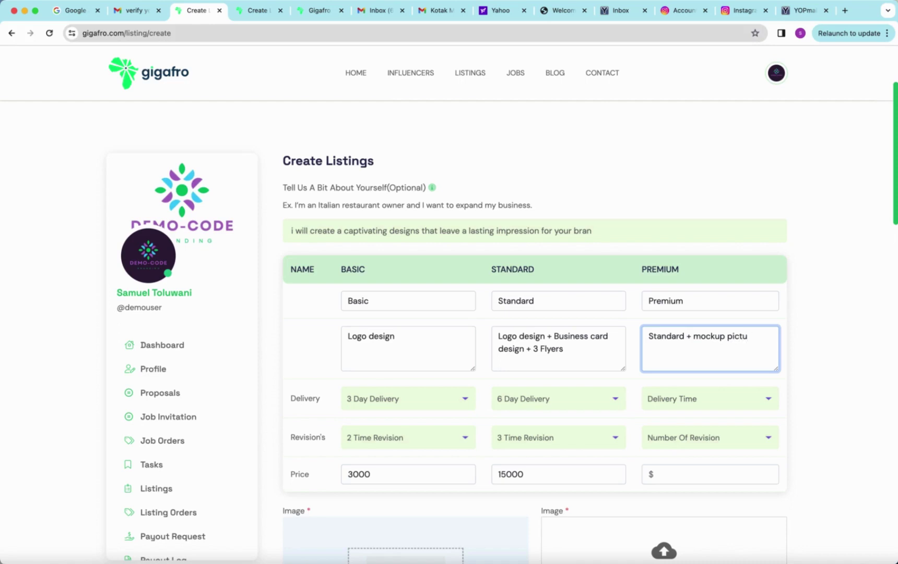
text(ere and extral customization)
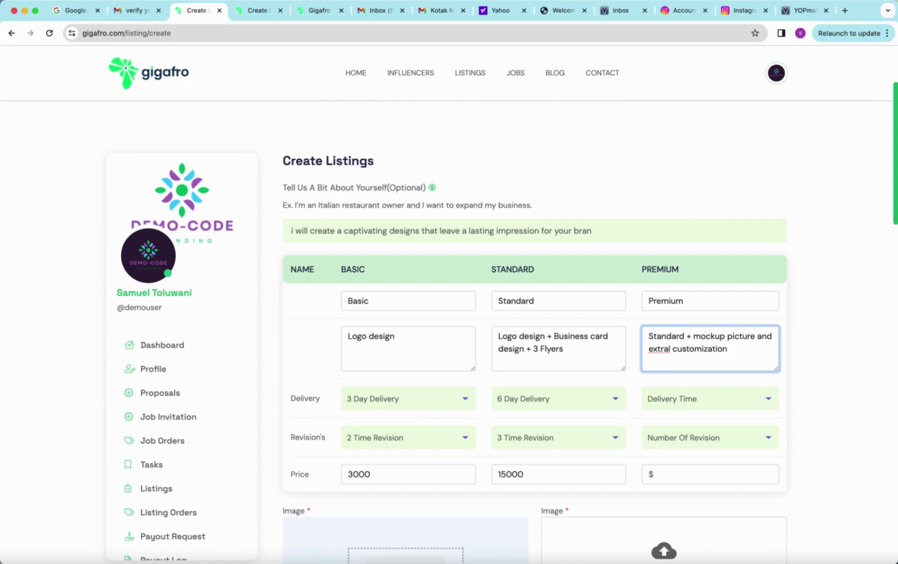
right_click(666, 349)
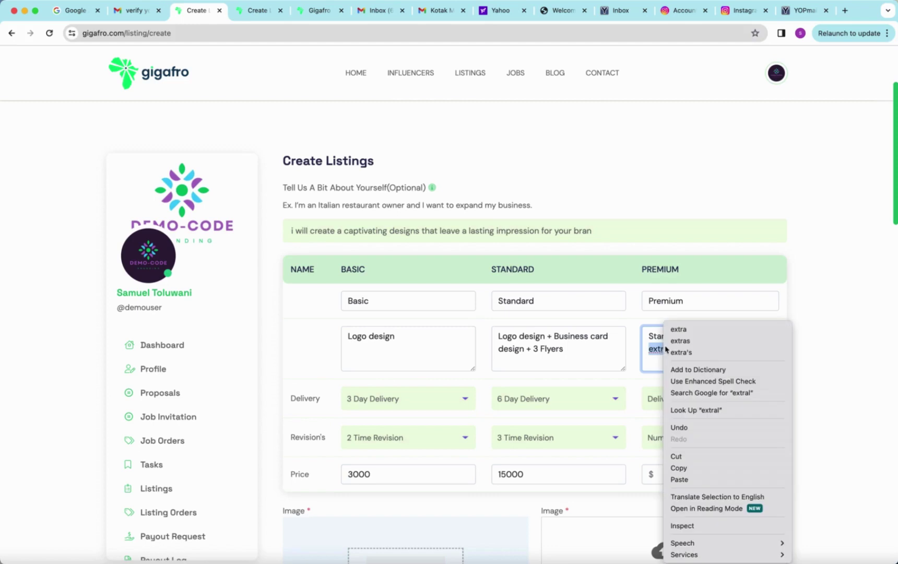
click(679, 329)
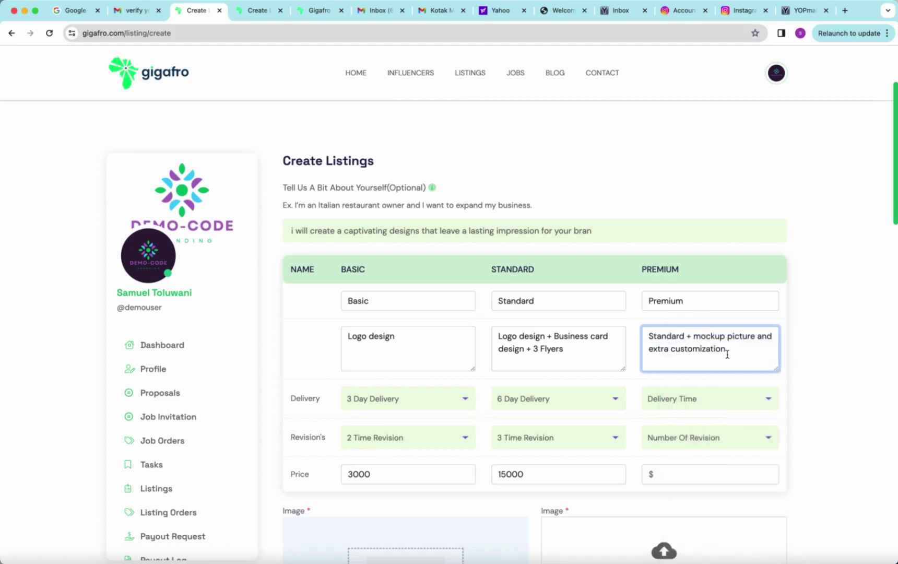
click(745, 397)
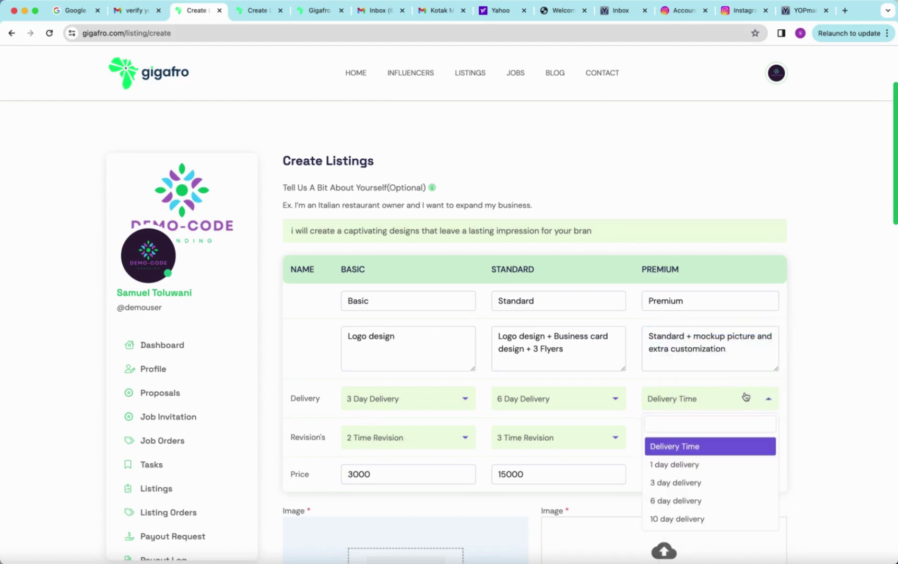
Step: Give the Premium package 10 Day Delivery, Unlimited Revision and a price of 50000
click(705, 520)
click(706, 443)
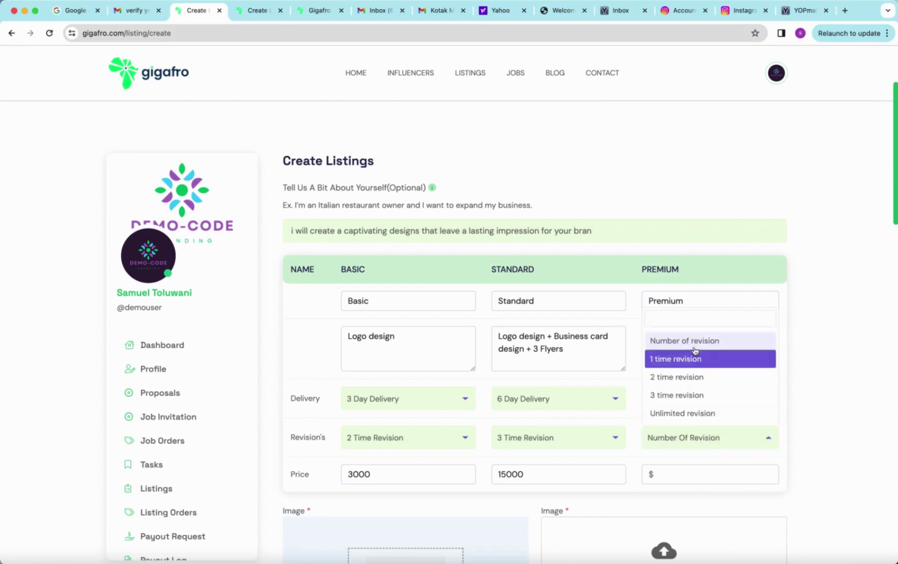
click(678, 416)
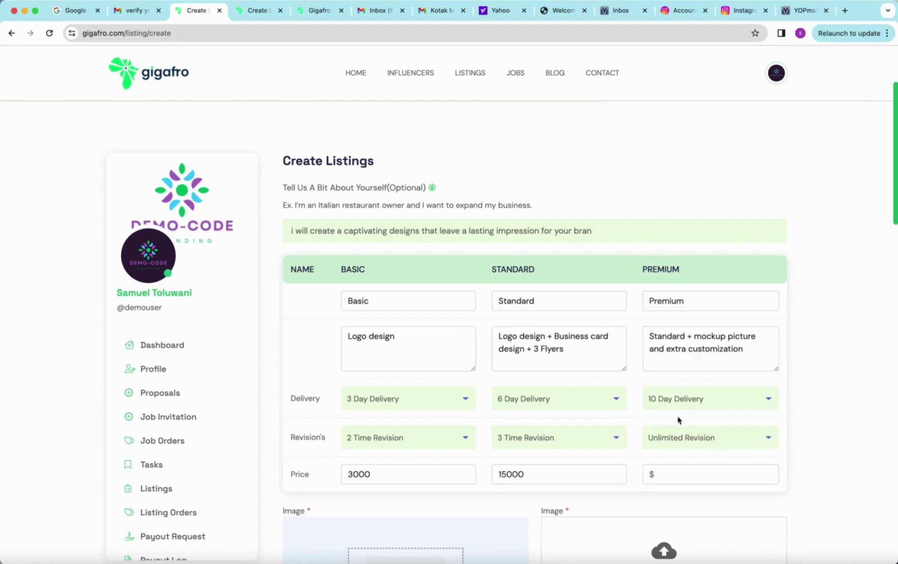
click(662, 475)
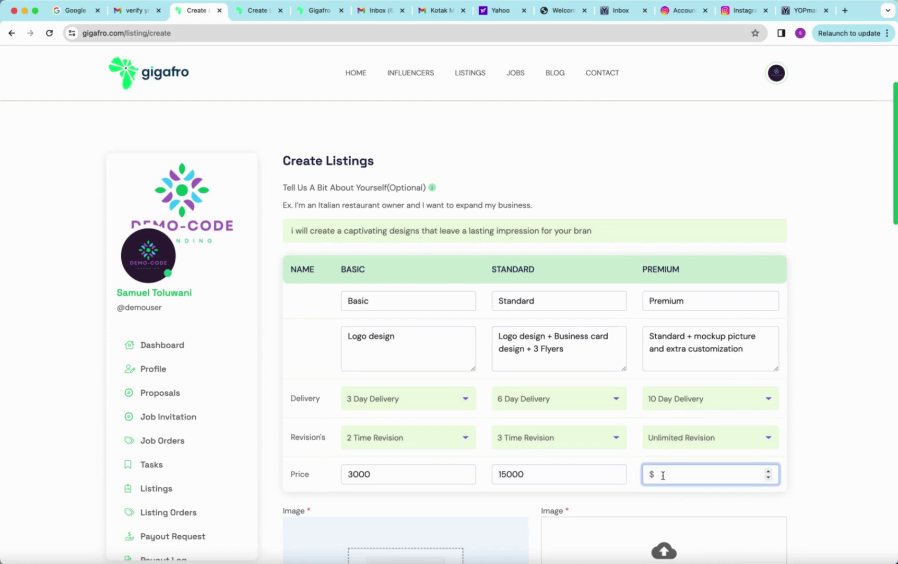
text(50000)
Step: Raise the Standard package price from 15000 to 20000
click(504, 474)
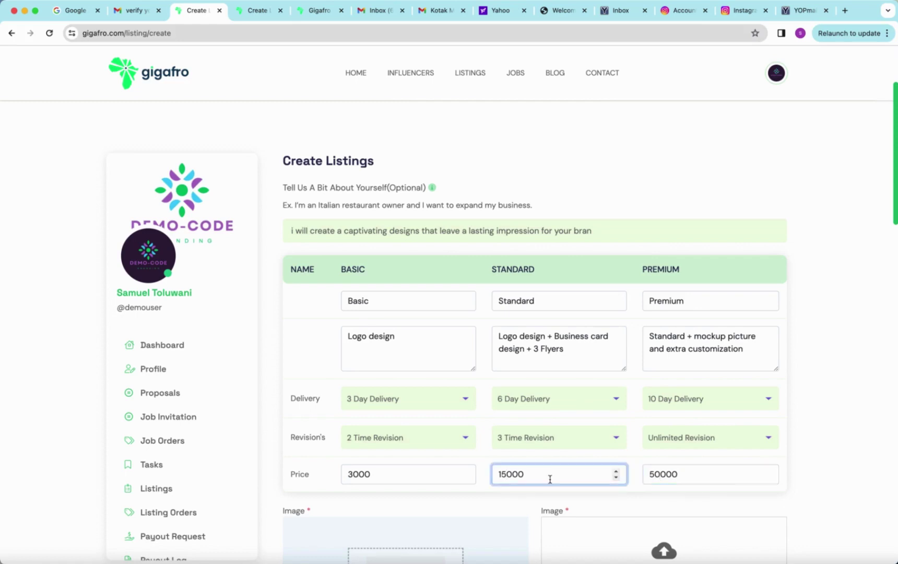
key(BackSpace)
key(BackSpace)
text(20)
scroll(553, 479, down, 3)
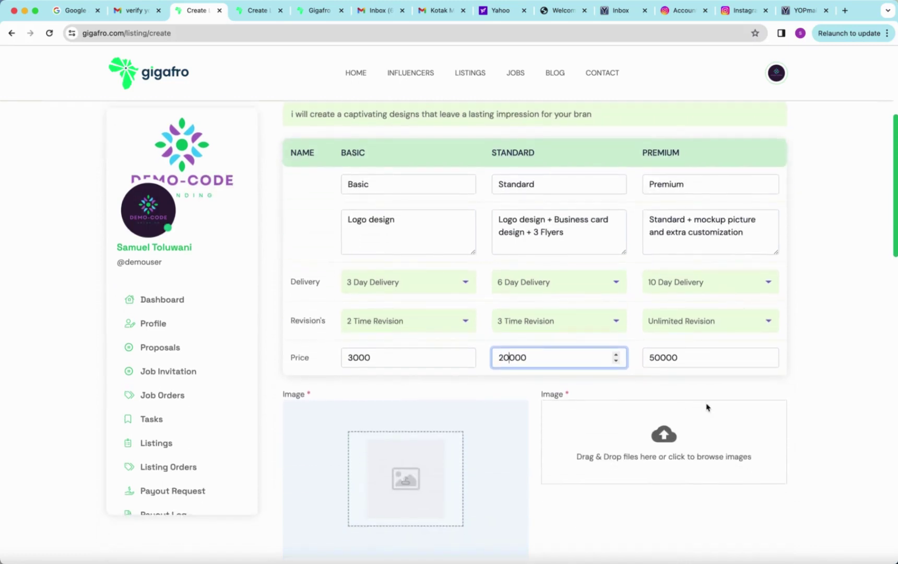
Step: Upload 'listing image .png' from Downloads into the first listing image slot
scroll(412, 417, down, 2)
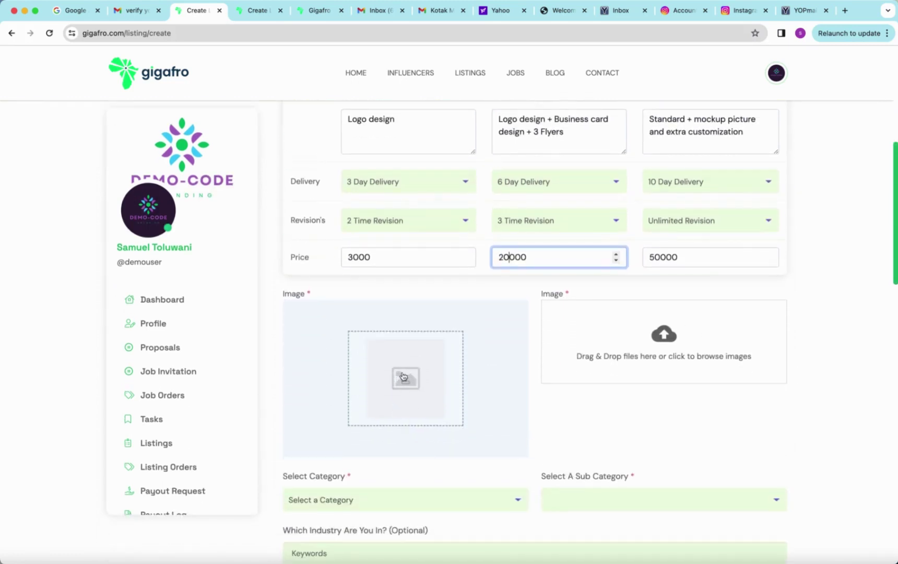
click(404, 382)
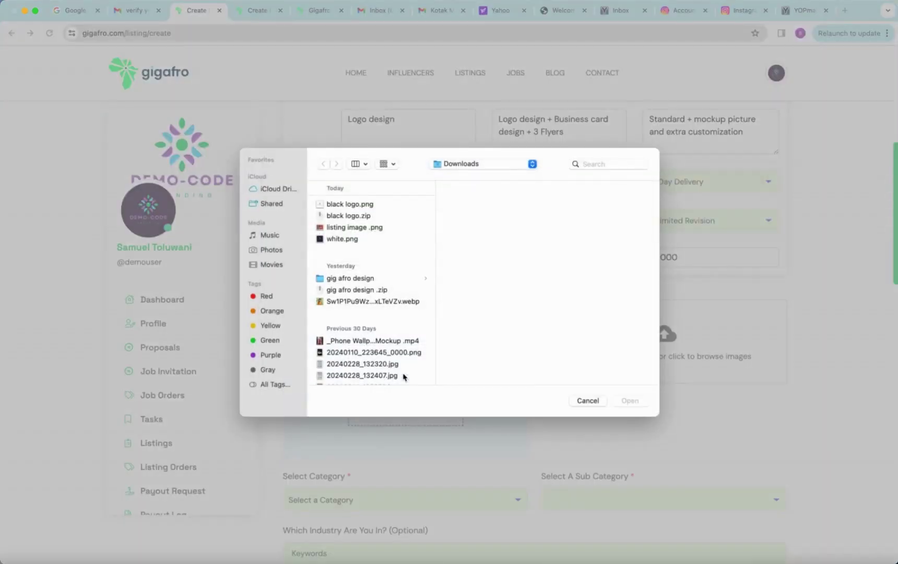
click(352, 228)
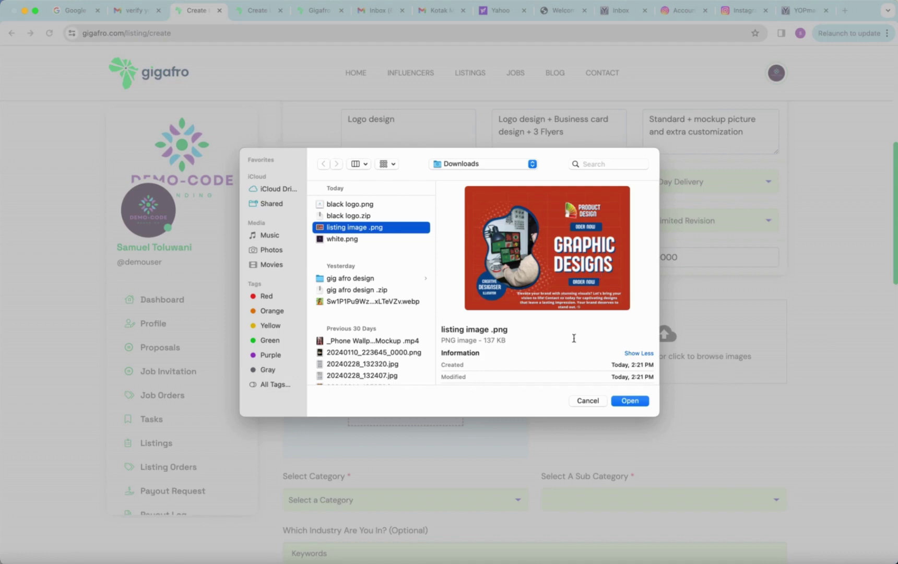
click(630, 401)
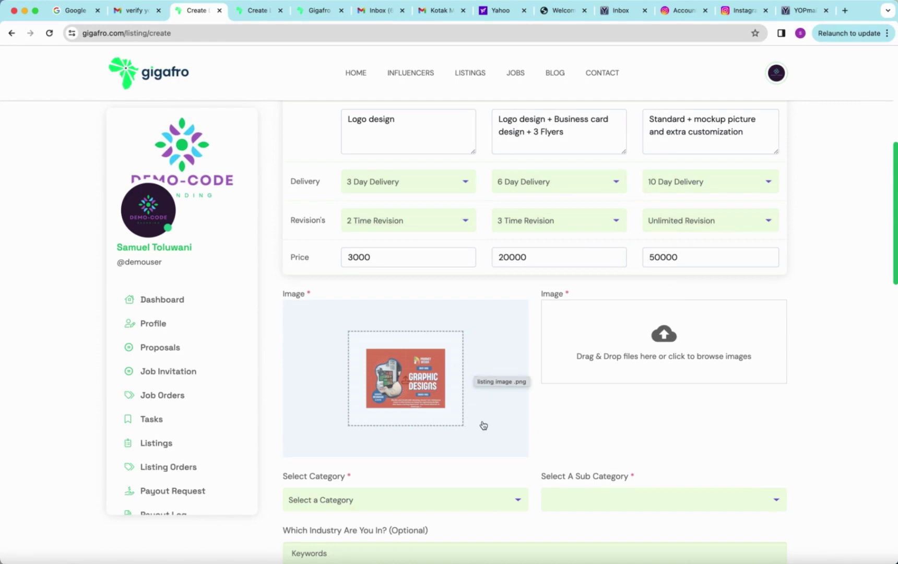
scroll(421, 461, down, 1)
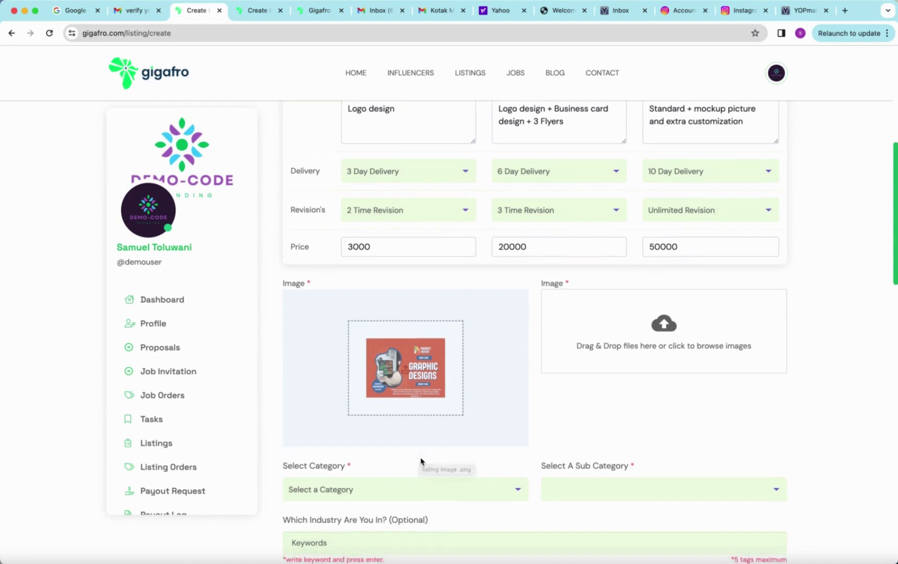
scroll(420, 461, down, 2)
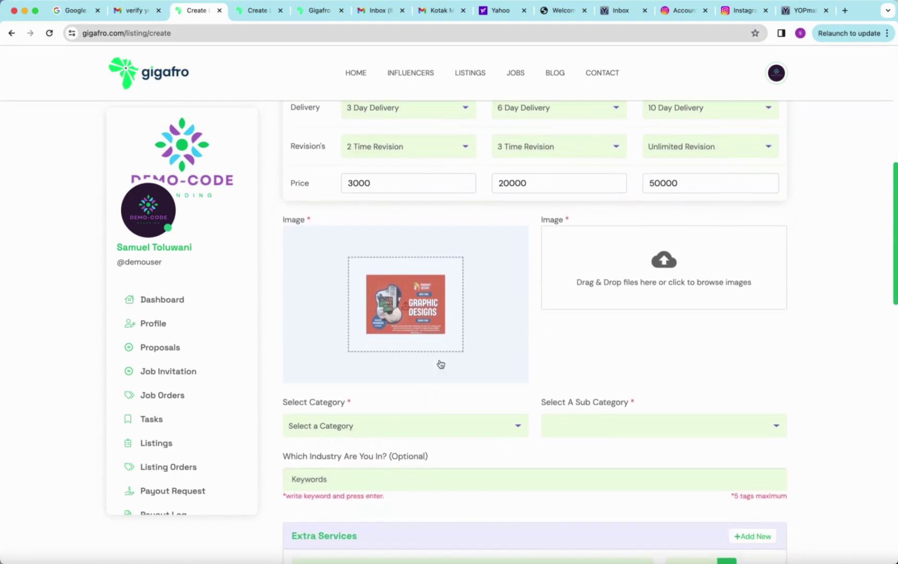
Step: Set the listing category to Designs and the sub category to Graphic Design
click(422, 424)
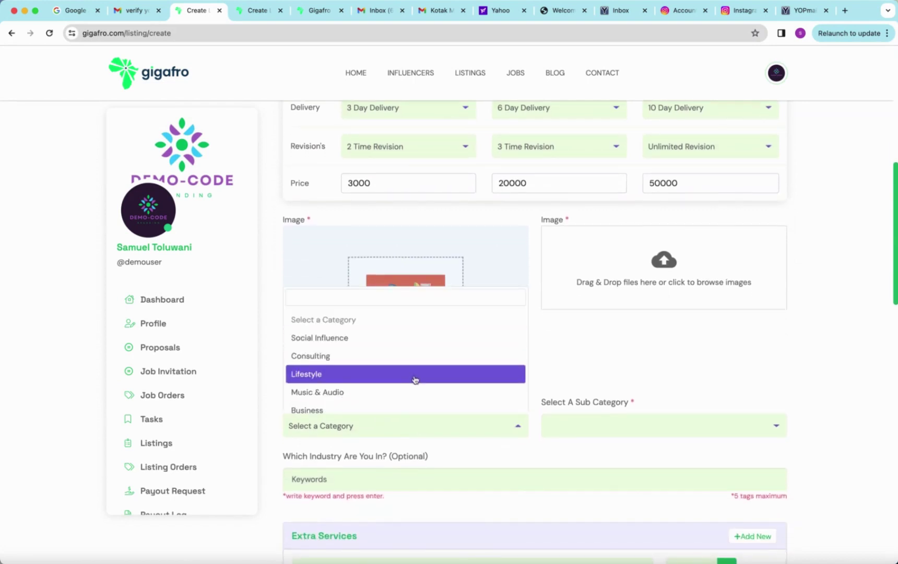
scroll(415, 378, down, 3)
scroll(415, 379, down, 3)
click(391, 339)
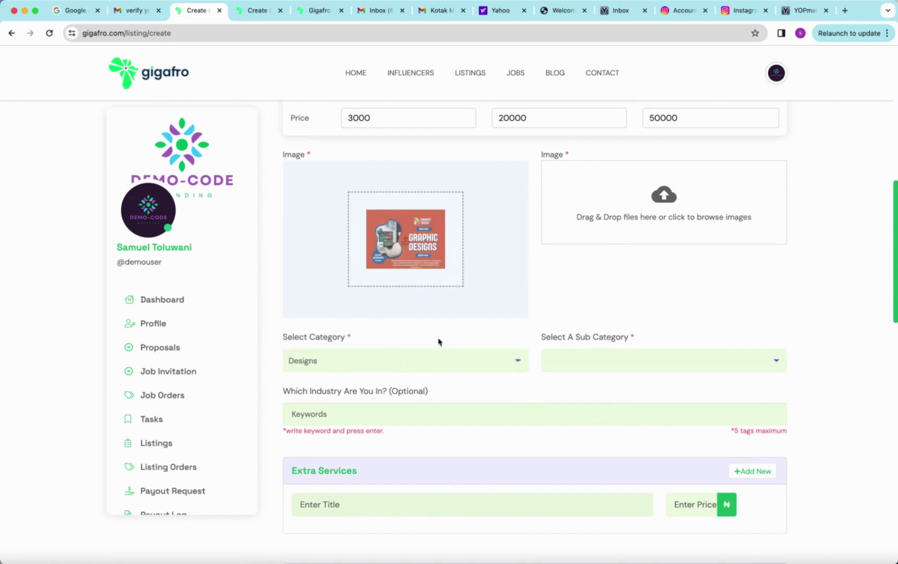
click(620, 360)
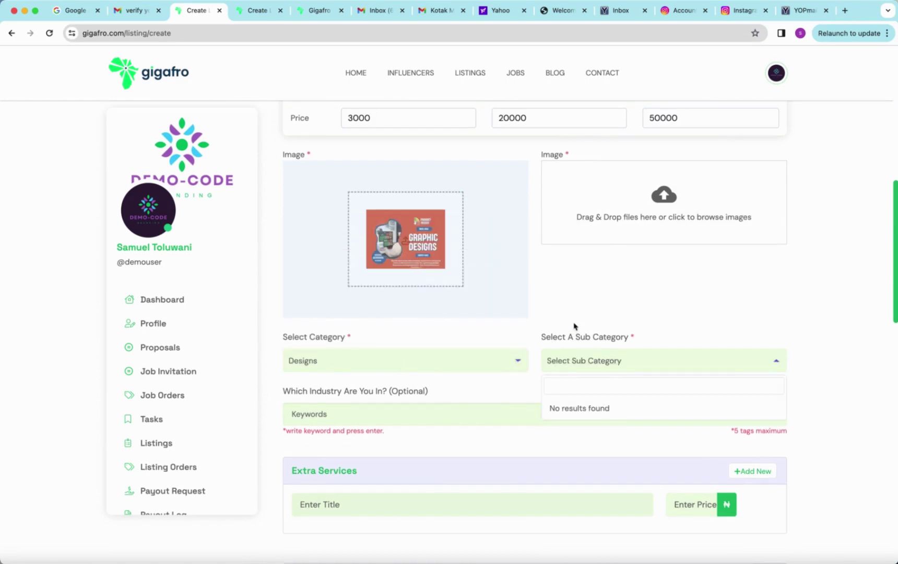
click(588, 369)
click(588, 369)
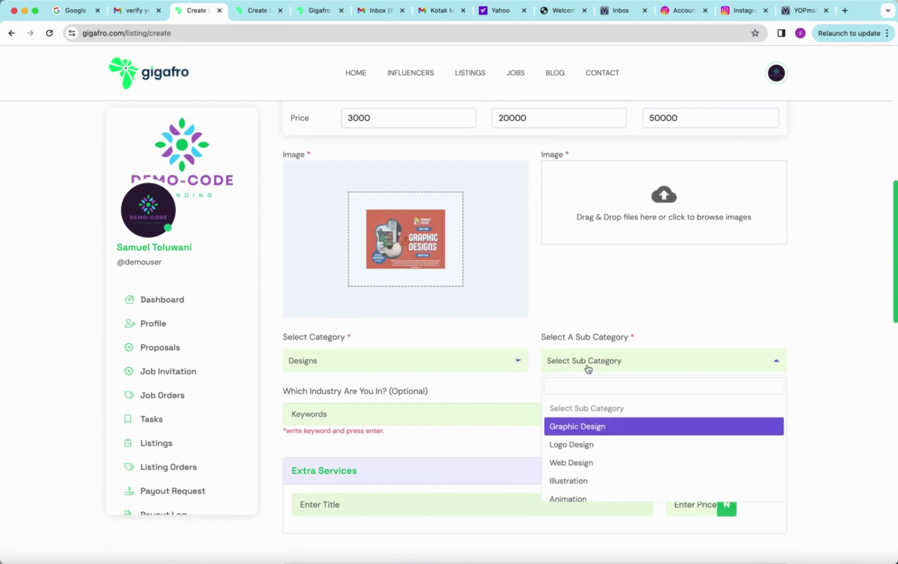
click(589, 428)
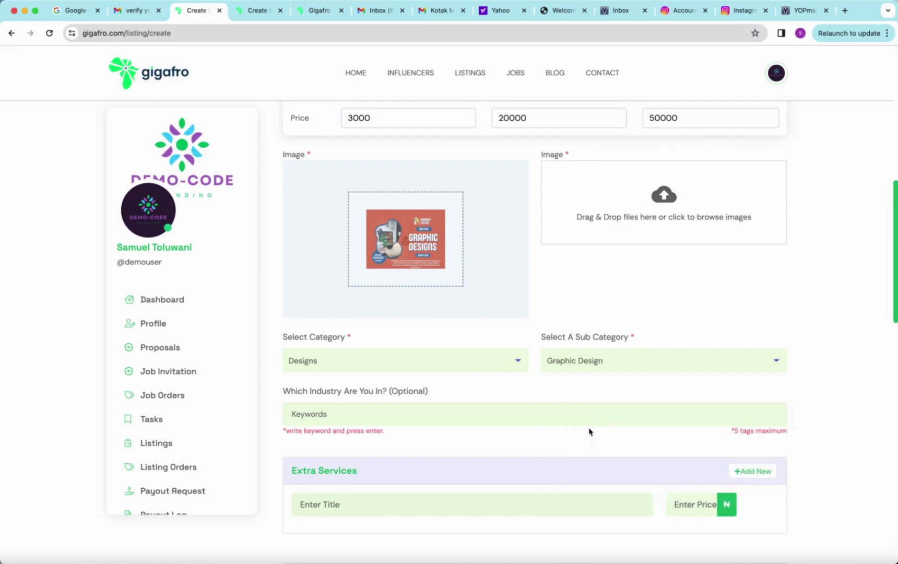
click(664, 198)
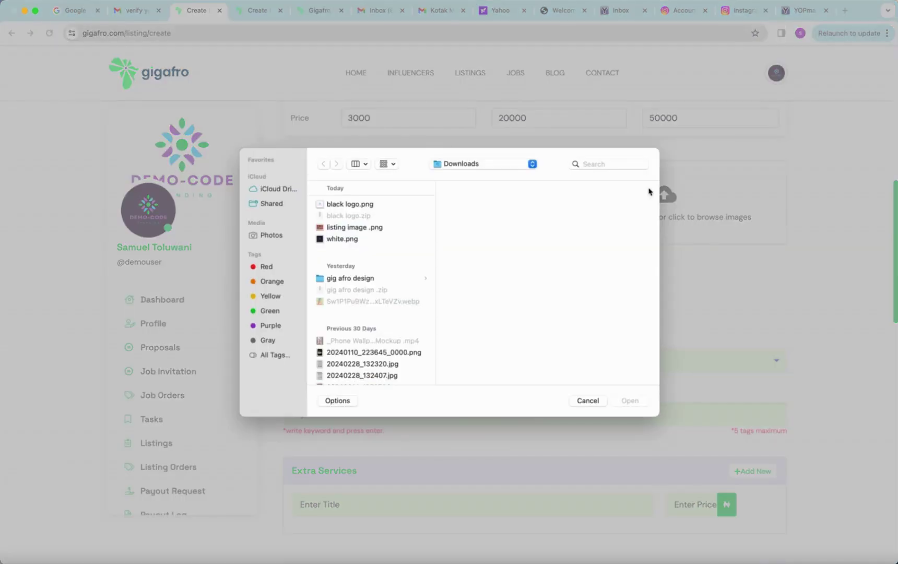
Step: Upload listing image .png and white.png from Downloads as additional listing images
click(349, 228)
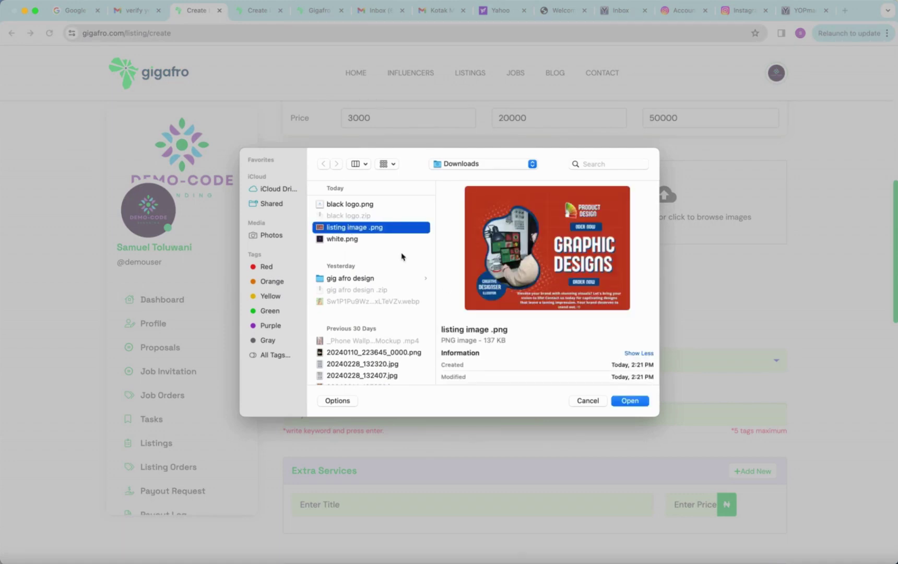
shift+click(342, 239)
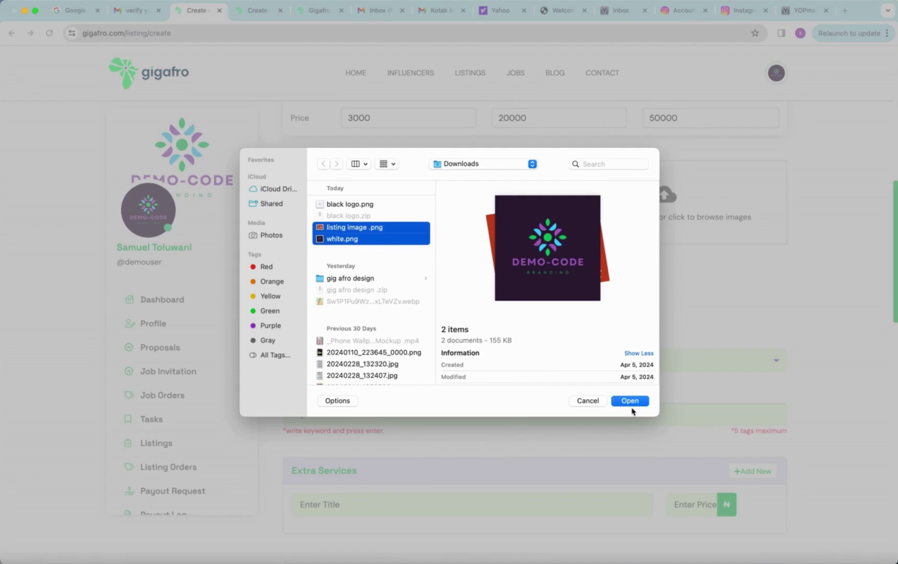
click(629, 401)
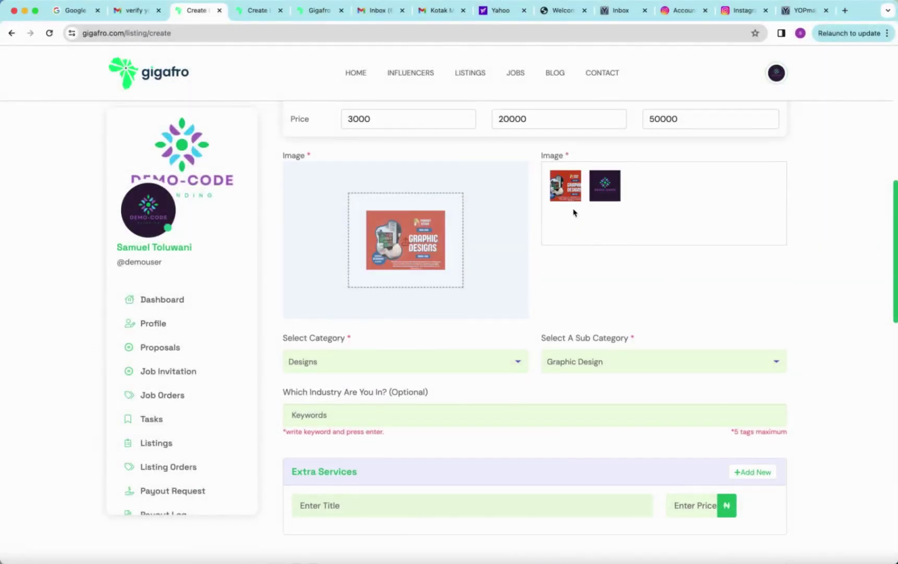
Step: Verify in the category list that the listing category is still Designs
scroll(574, 212, down, 2)
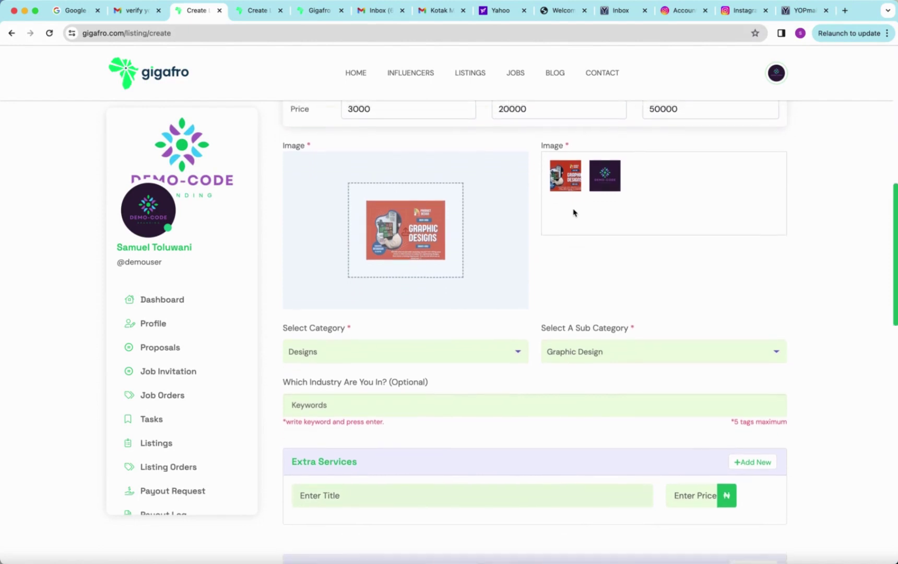
scroll(573, 212, down, 1)
scroll(573, 212, up, 3)
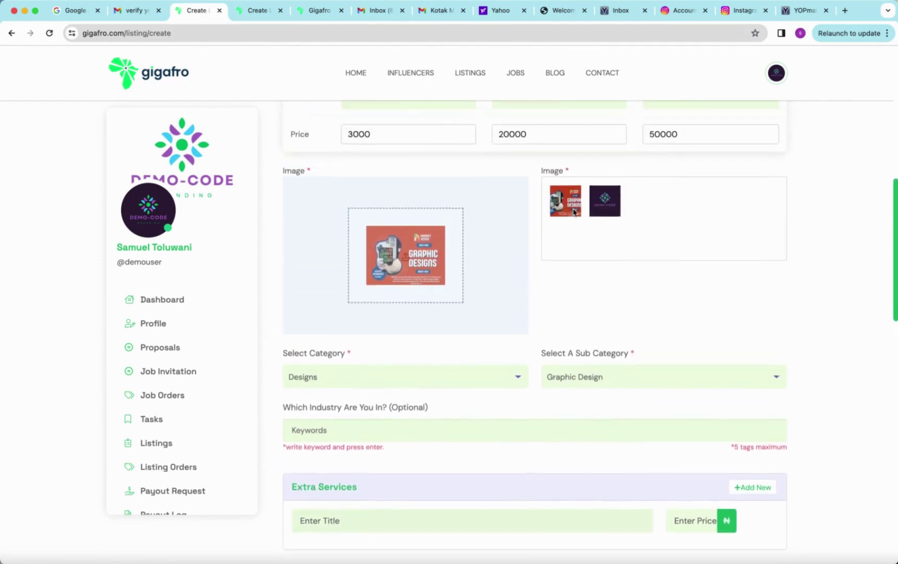
scroll(573, 212, down, 2)
click(477, 310)
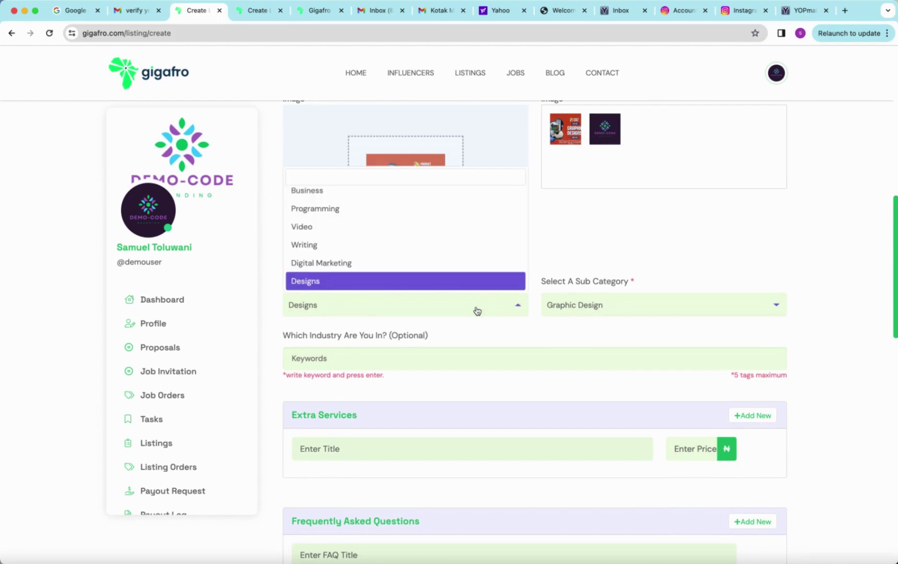
click(482, 353)
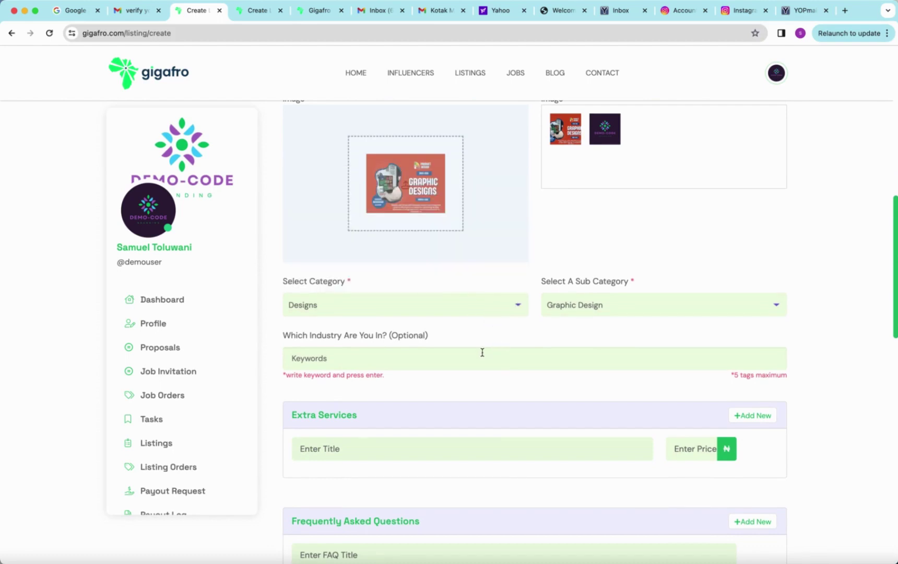
Step: Add LOGO DESIGN and BRANDING as industry keyword tags
text(G)
key(BackSpace)
text(Logio Design)
key(BackSpace)
key(BackSpace)
key(BackSpace)
key(BackSpace)
key(BackSpace)
key(BackSpace)
key(BackSpace)
key(BackSpace)
key(BackSpace)
key(BackSpace)
key(BackSpace)
text(LOGO DESIGN)
key(Return)
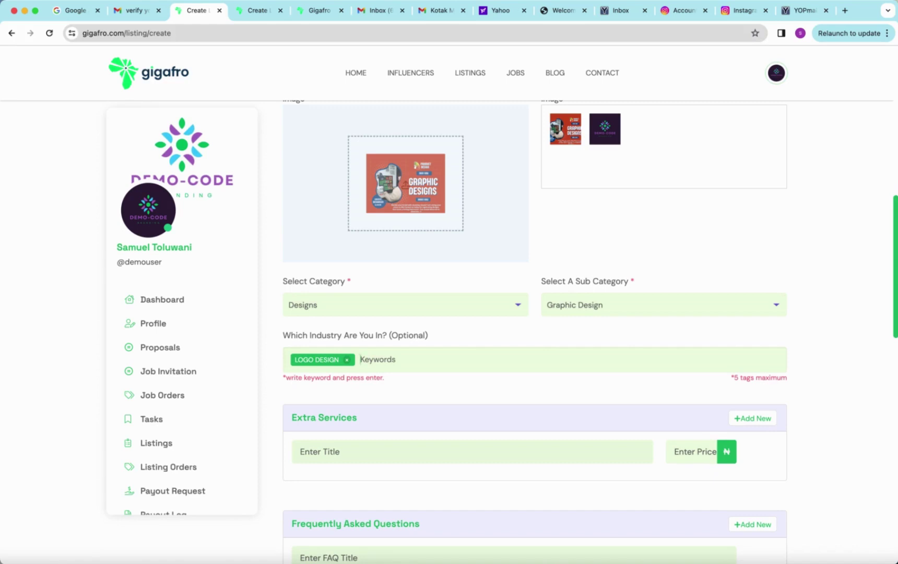
text(BRANDING)
key(Return)
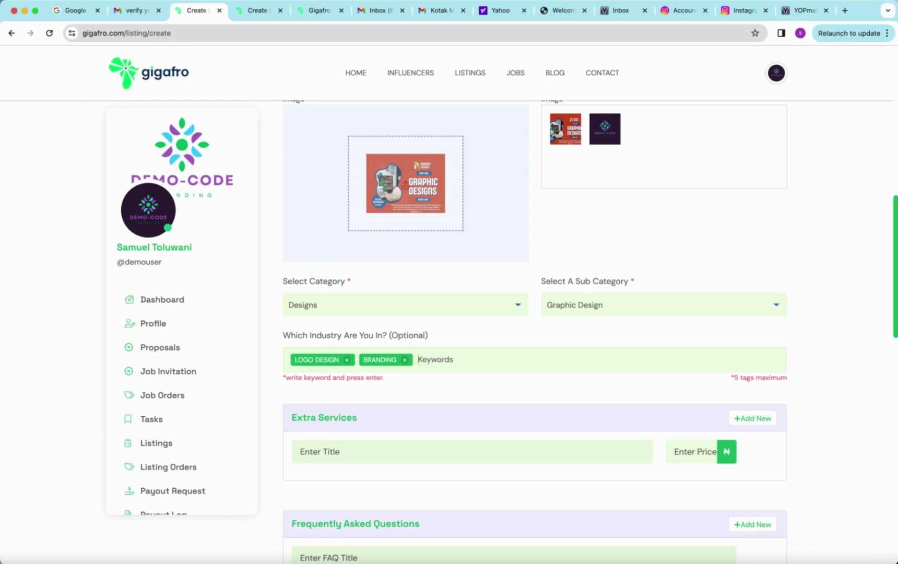
Step: Add GRAPHIC DESIGN and 3D DESIGN as further industry keyword tags
text(GRAPHIC DESIGN)
key(Return)
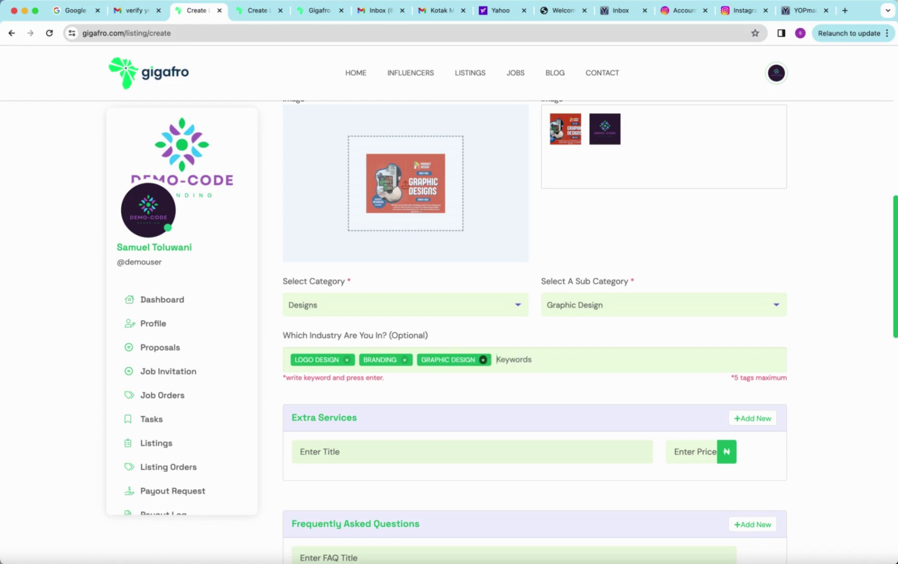
text(3D DESIGN)
key(Return)
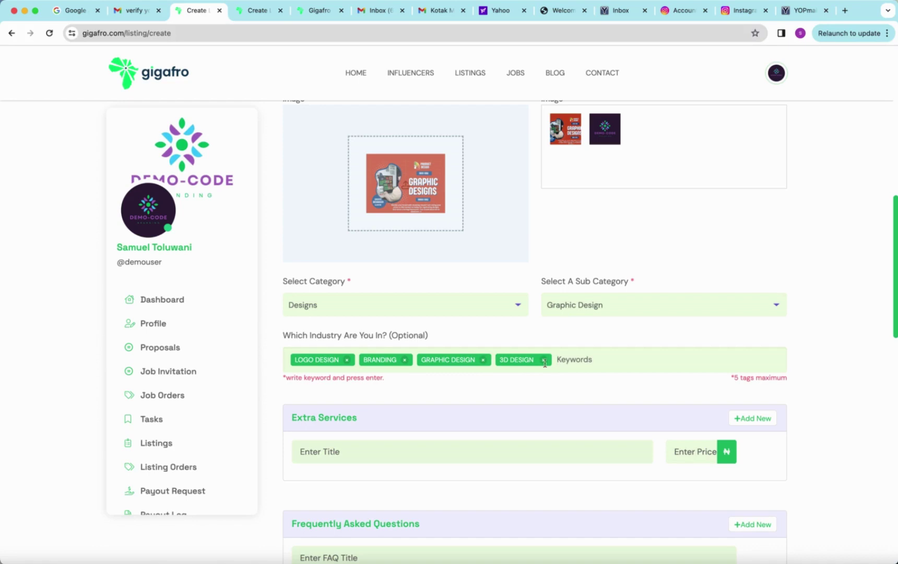
scroll(410, 449, down, 1)
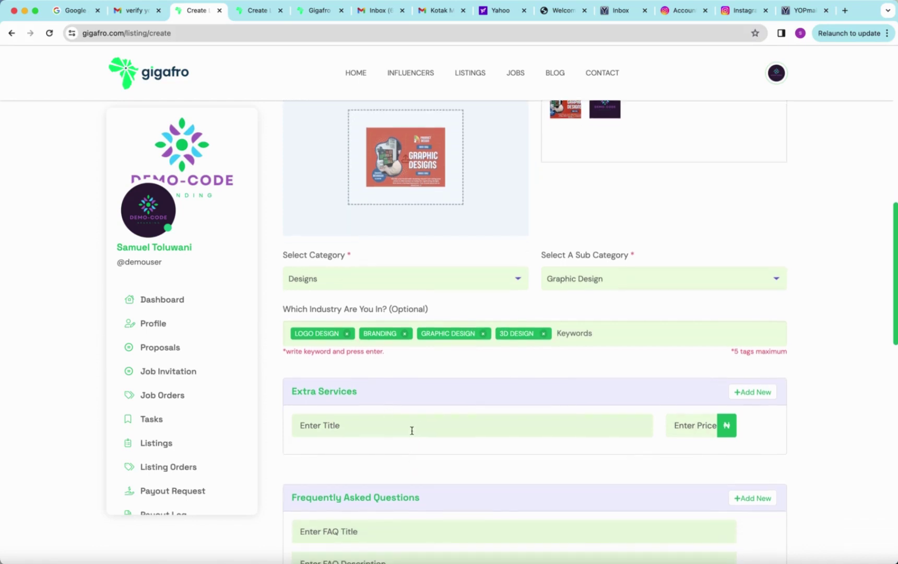
Step: Create an extra service titled Branding Consultation with a price of 5000
click(447, 431)
text(C)
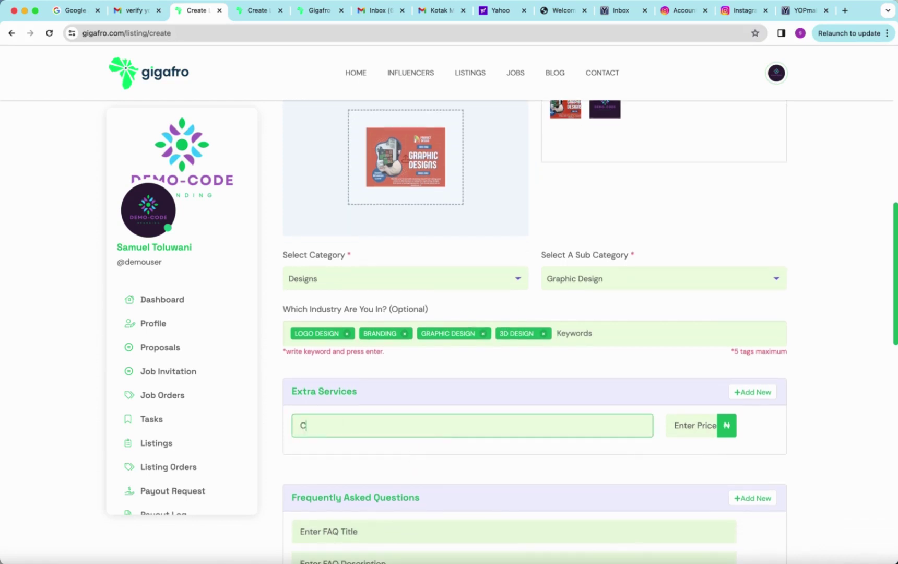
text(onsultation)
click(299, 425)
text(Branding)
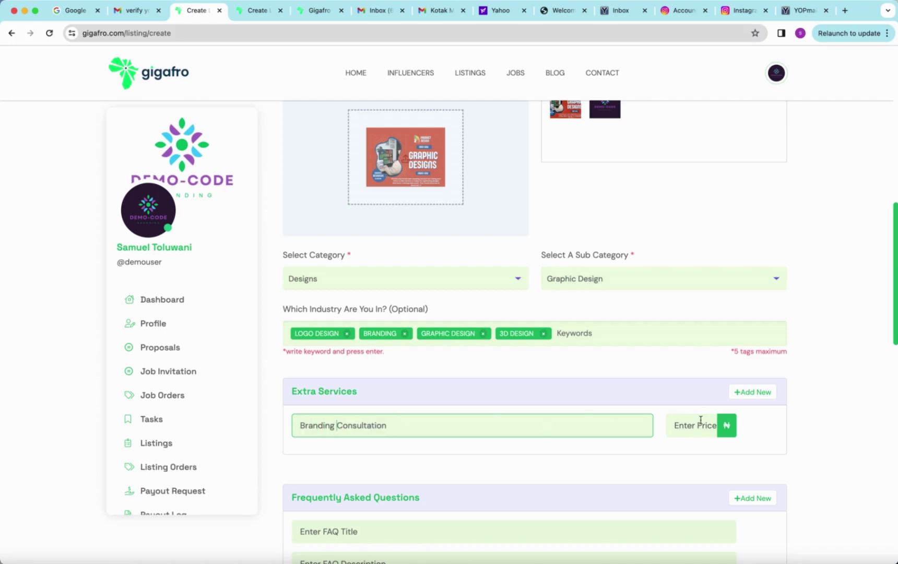
click(694, 425)
text(500)
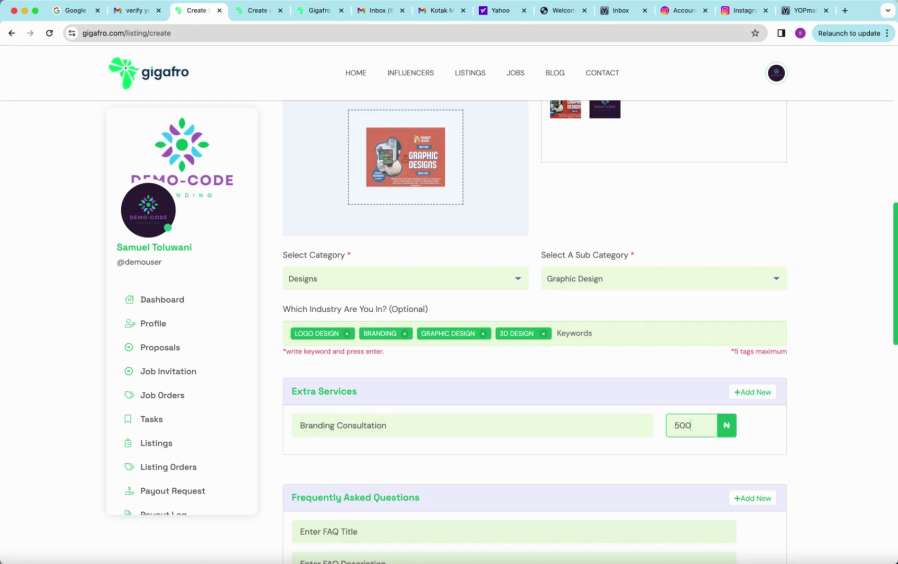
text(0)
scroll(592, 457, down, 5)
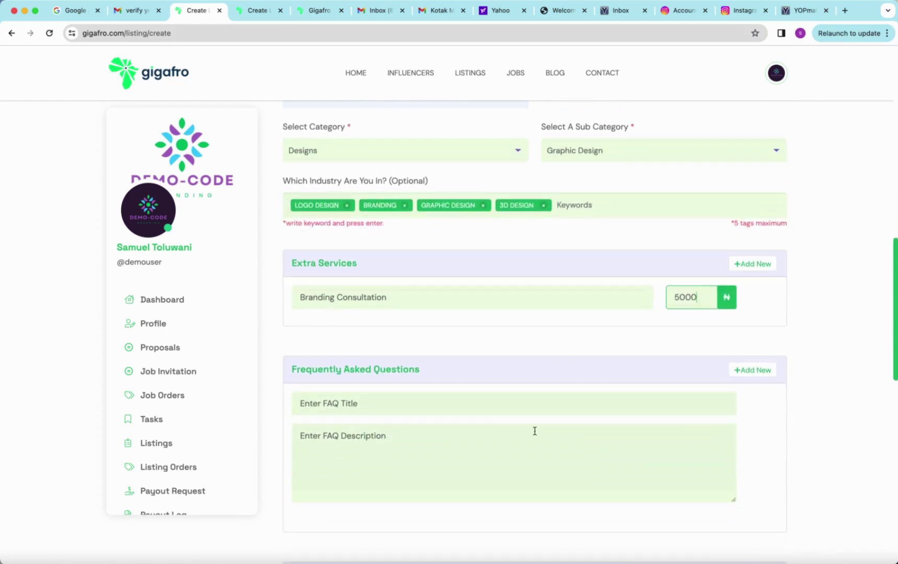
click(469, 400)
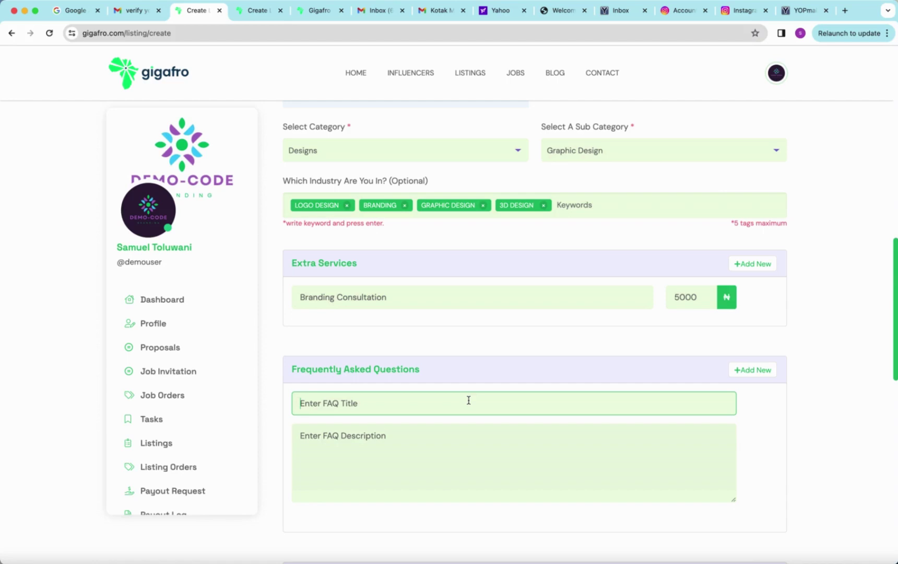
Step: Add the FAQ 'what do i need to get started?' answered with brand name and other information
text(what do i need to get started)
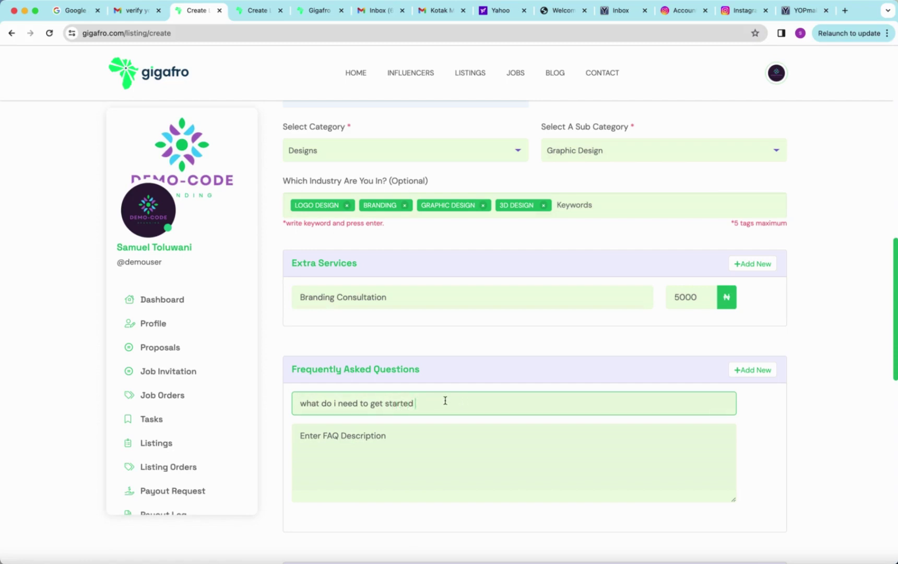
text(?)
click(320, 429)
text(you )
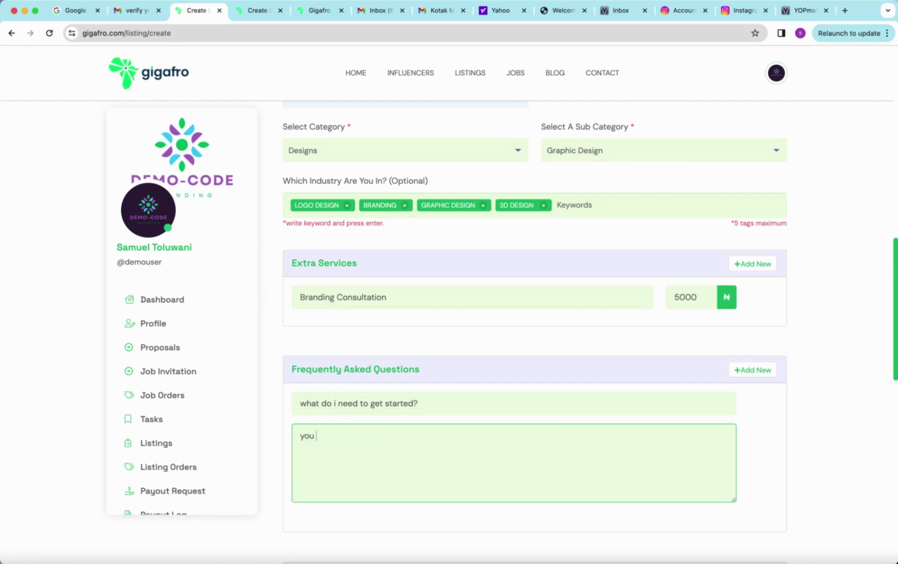
text(brand nam)
text(e )
text(, )
text(c)
text(and )
text(other i)
text(n)
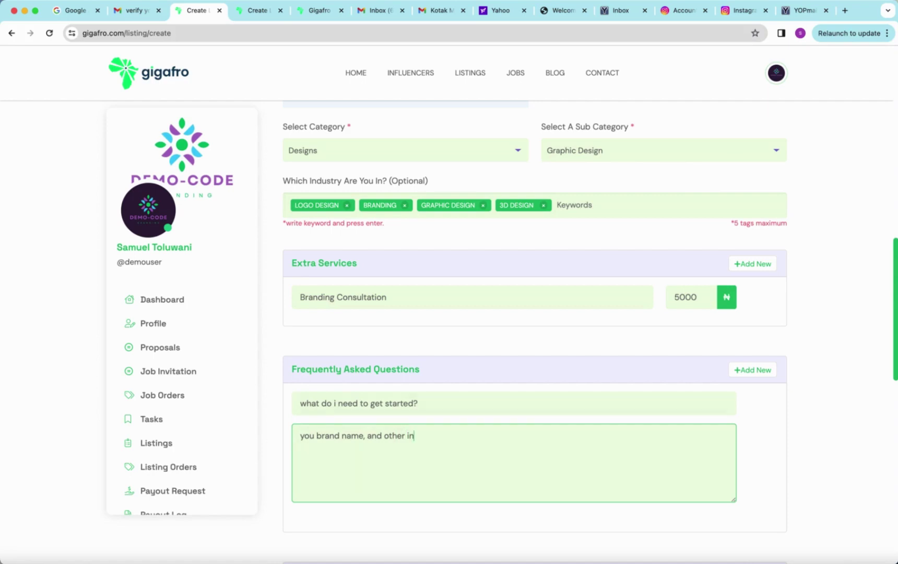
text(formation)
Step: Add an extra empty FAQ entry, then remove it again
scroll(485, 386, down, 2)
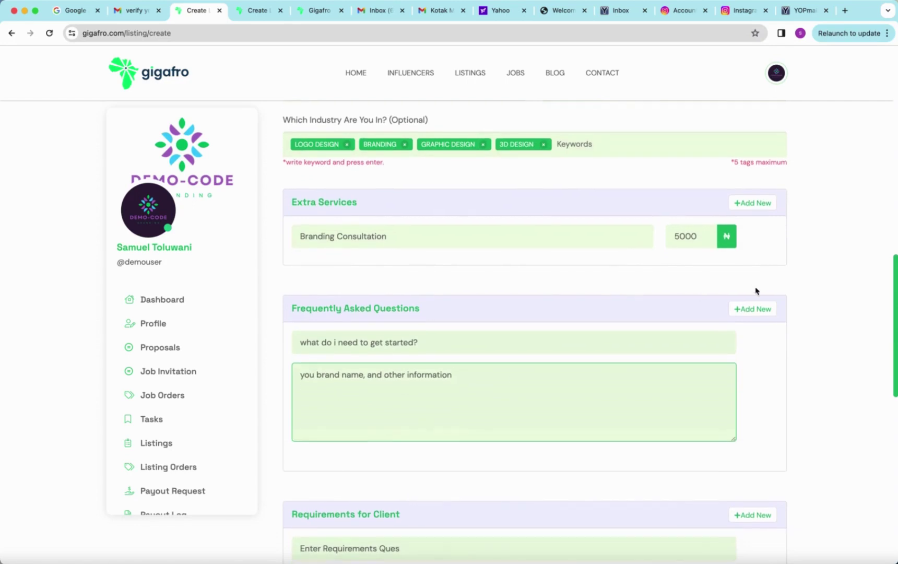
click(754, 310)
scroll(603, 431, down, 4)
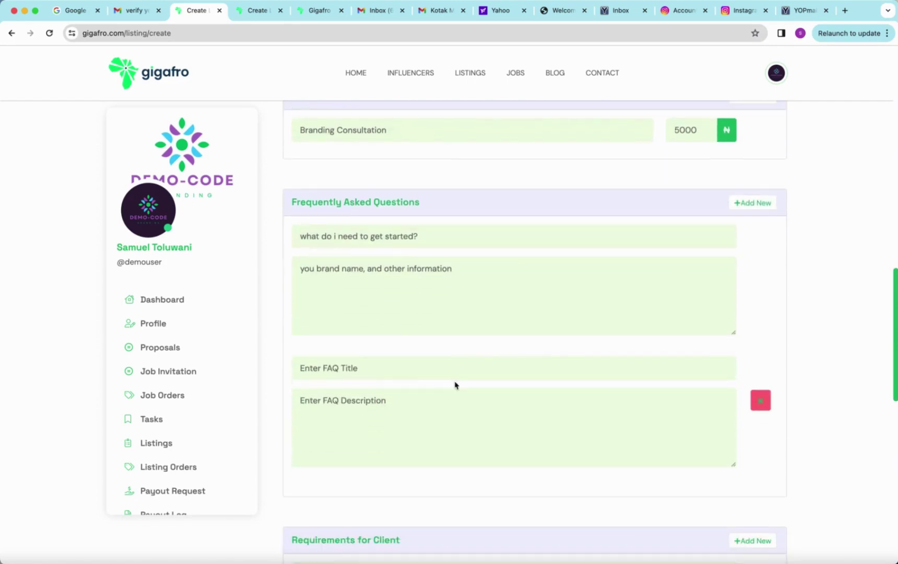
click(755, 400)
scroll(522, 417, down, 3)
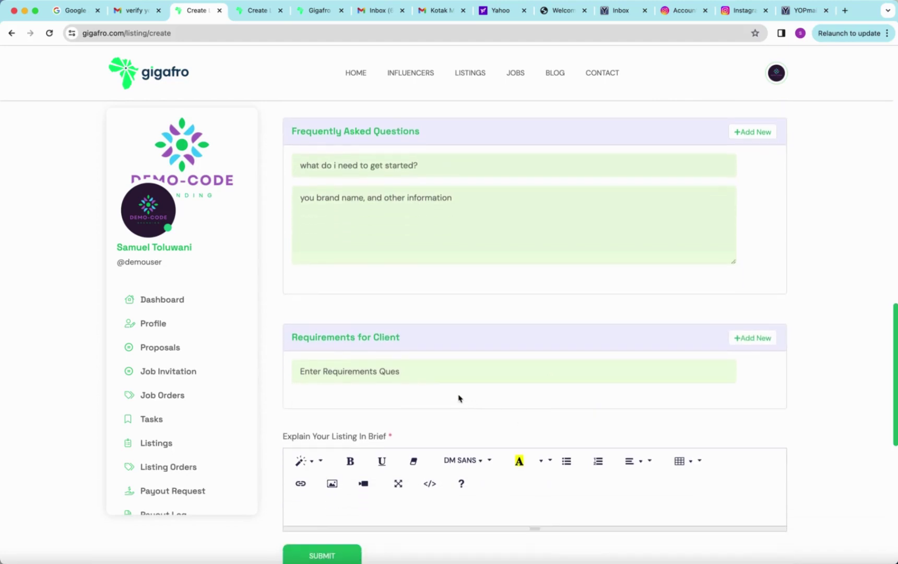
Step: Enter '-brand name -font -color' as the client requirements, correcting colur to color
click(426, 372)
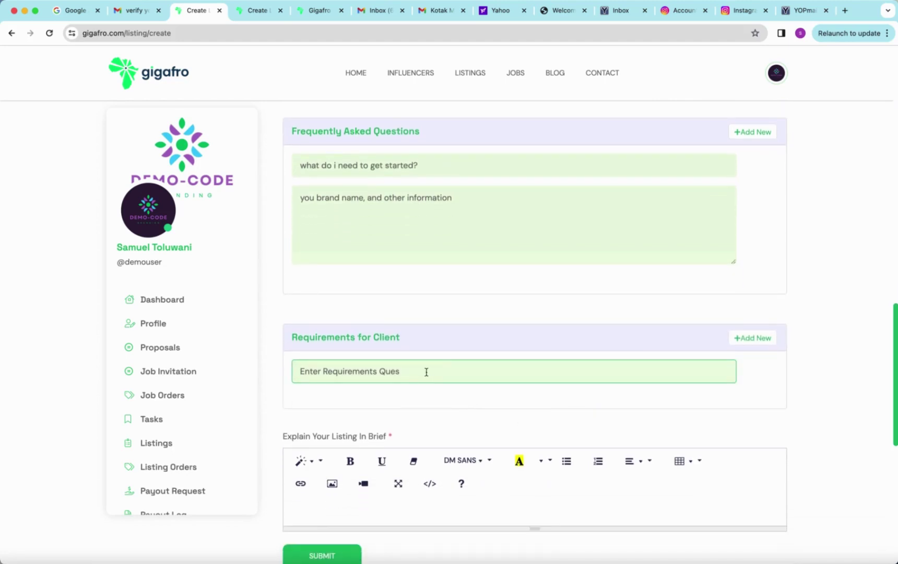
text(-barand)
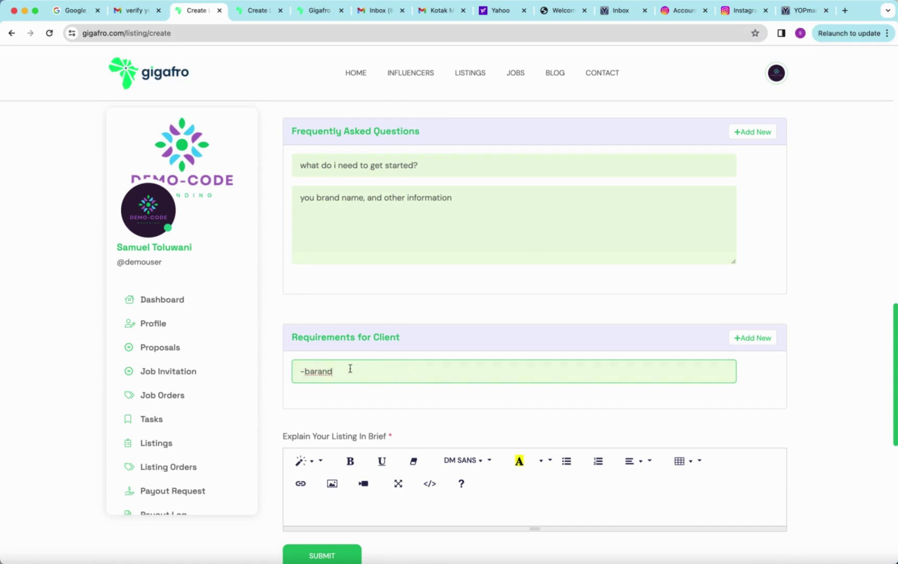
key(BackSpace)
key(BackSpace)
key(BackSpace)
key(BackSpace)
key(BackSpace)
key(BackSpace)
text(rand name)
text(-font -colur)
right_click(385, 373)
click(402, 329)
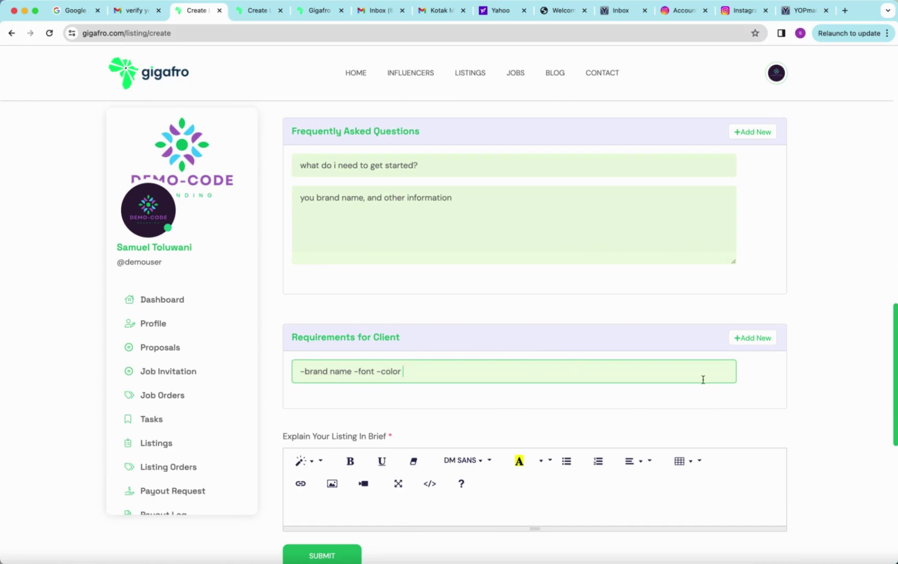
scroll(562, 417, down, 1)
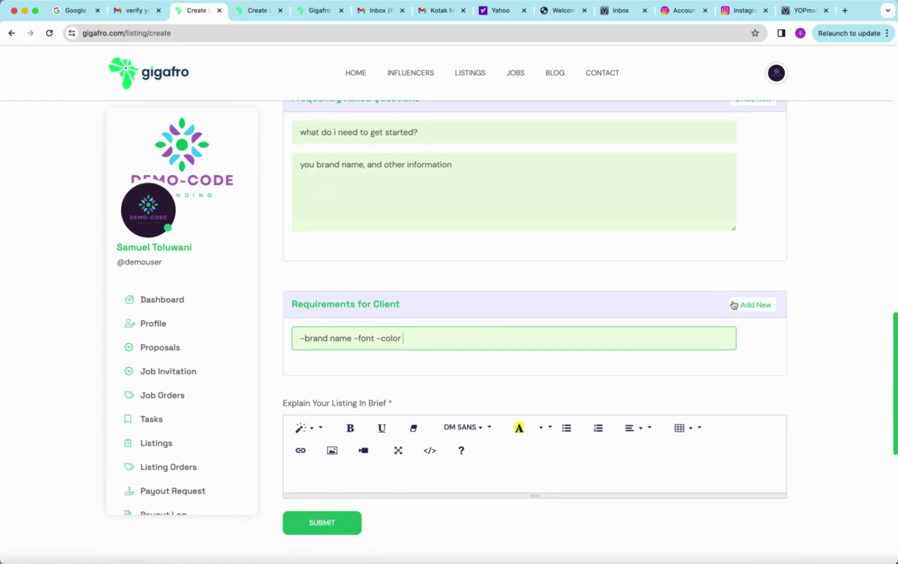
Step: Add a second client requirement entry reading -font
click(752, 304)
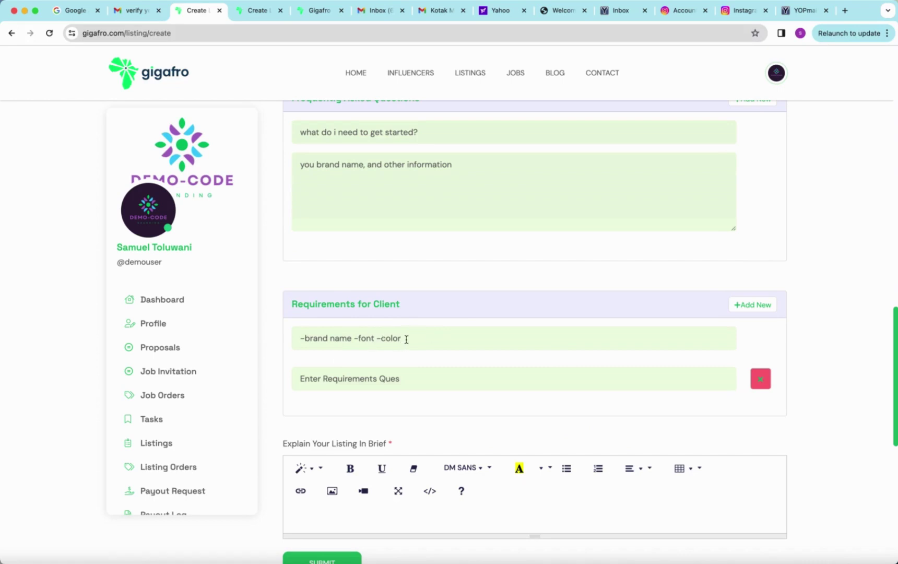
drag(411, 338, 359, 340)
key(ctrl+c)
click(305, 377)
key(ctrl+v)
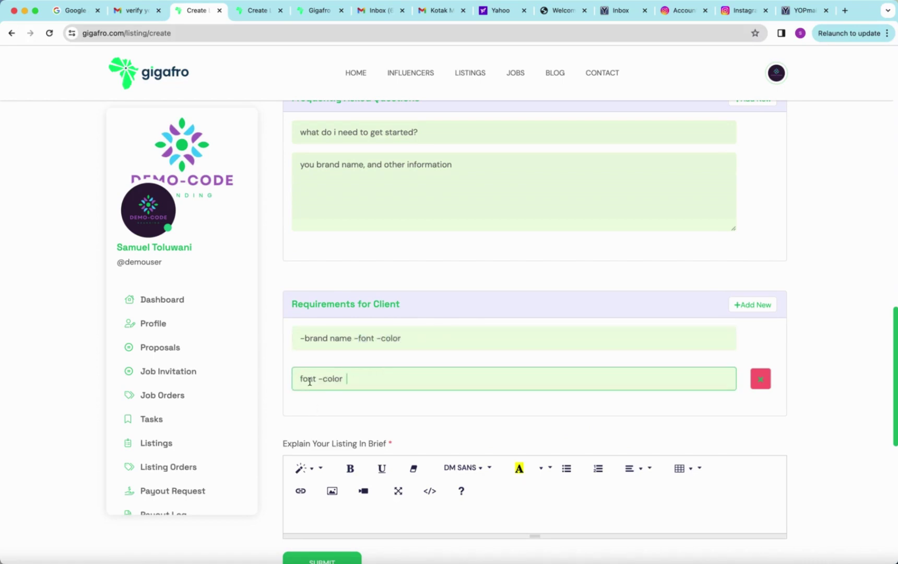
drag(348, 380, 327, 380)
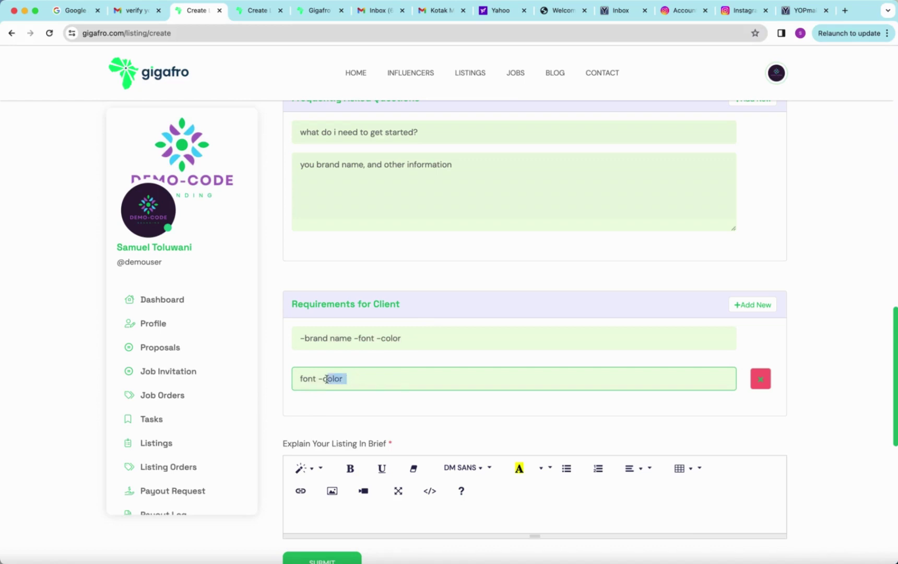
click(297, 379)
text(-)
key(BackSpace)
text(-)
click(371, 381)
drag(371, 381, 323, 379)
key(BackSpace)
Step: Add a third requirement -color and trim the first entry to -brand name
click(748, 306)
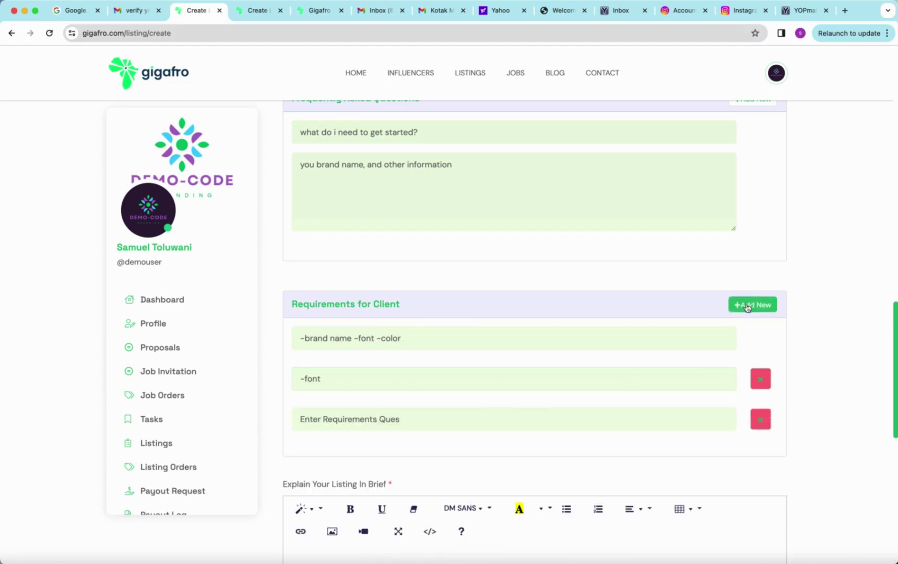
click(460, 420)
text(-color)
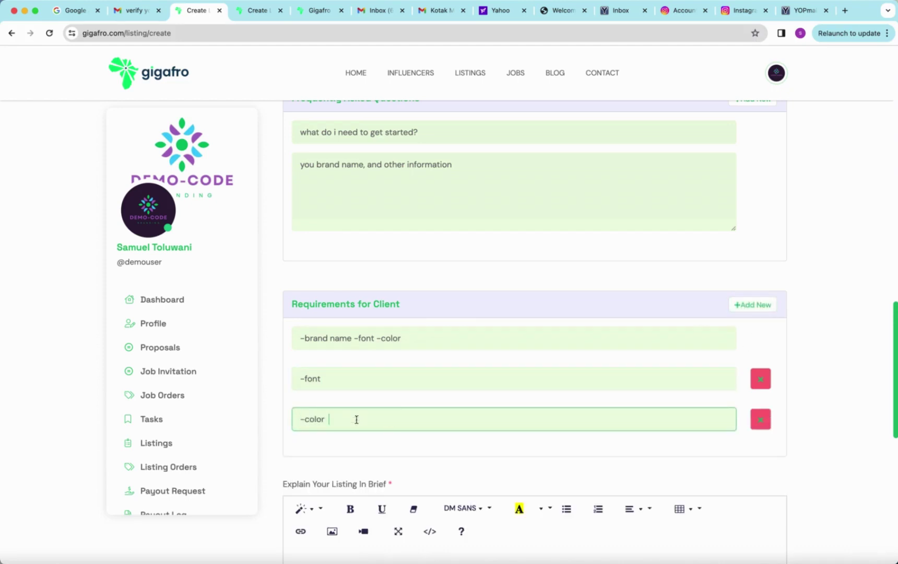
click(423, 340)
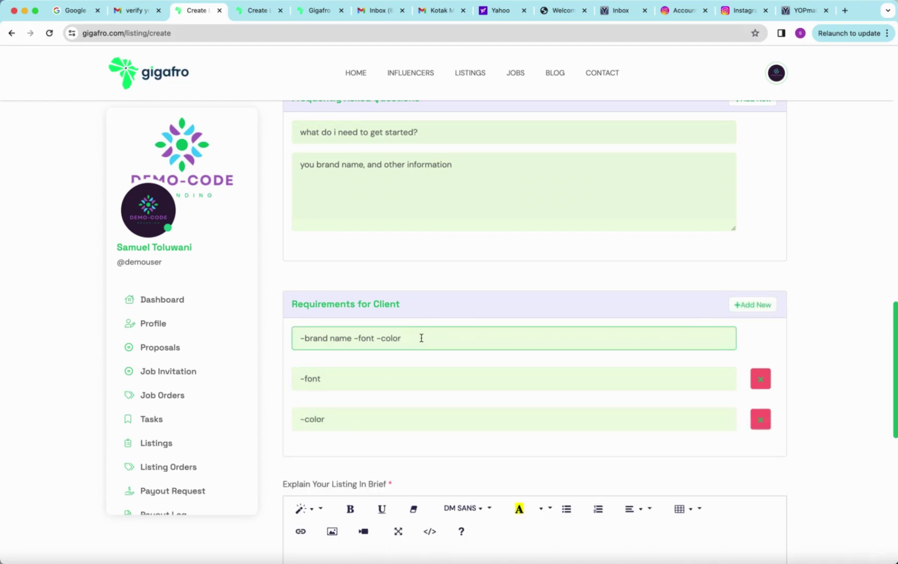
key(BackSpace)
key(BackSpace)
key(BackSpace)
key(BackSpace)
key(BackSpace)
key(BackSpace)
click(760, 350)
scroll(760, 350, down, 5)
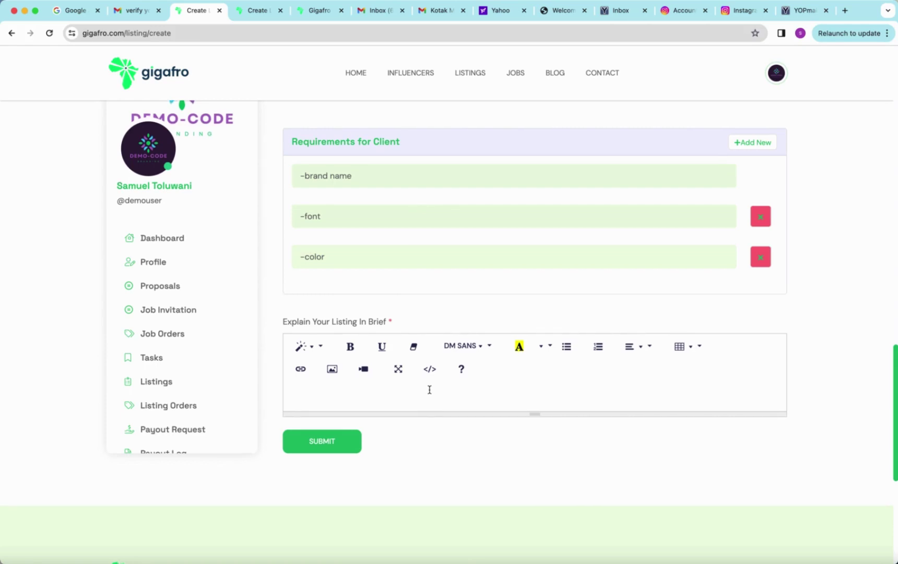
scroll(429, 389, up, 5)
scroll(429, 389, up, 5)
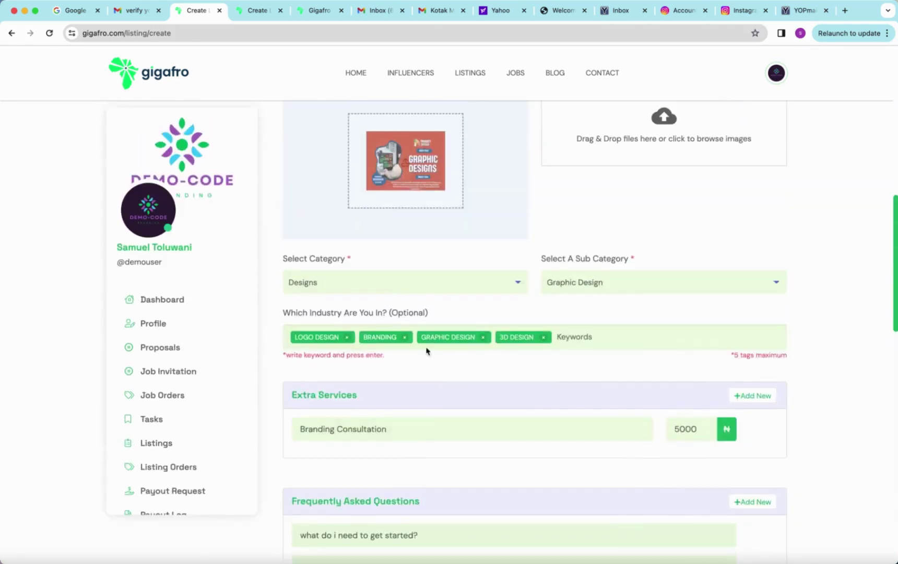
scroll(415, 370, up, 9)
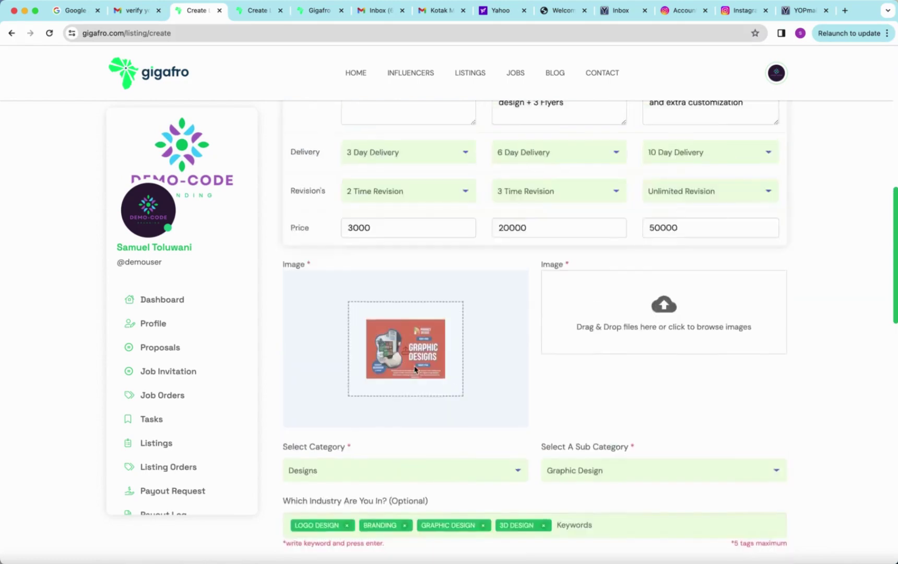
drag(603, 290, 285, 295)
key(super+c)
scroll(290, 298, down, 18)
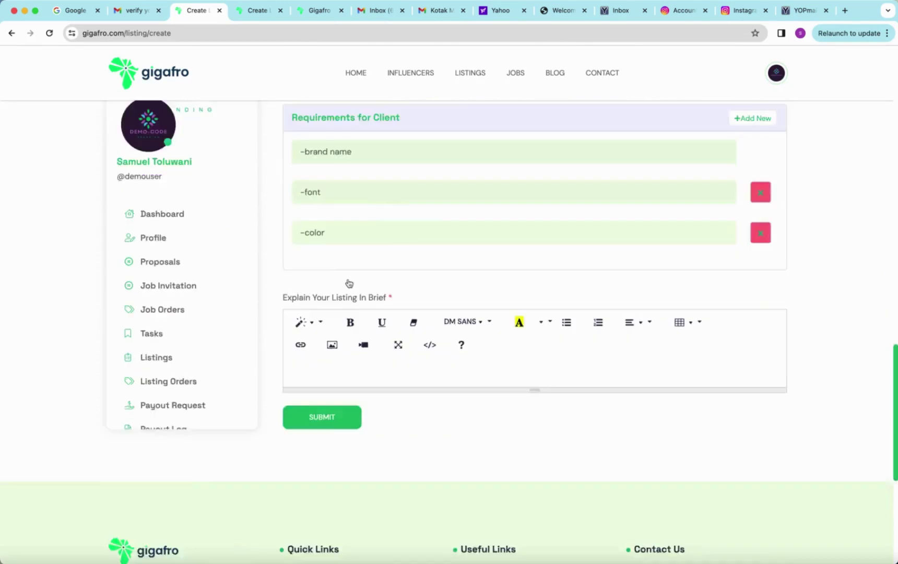
Step: Paste the two-line pitch starting 'Ready to elevate your brand with stunning visuals?' into the brief
scroll(349, 283, down, 3)
click(333, 246)
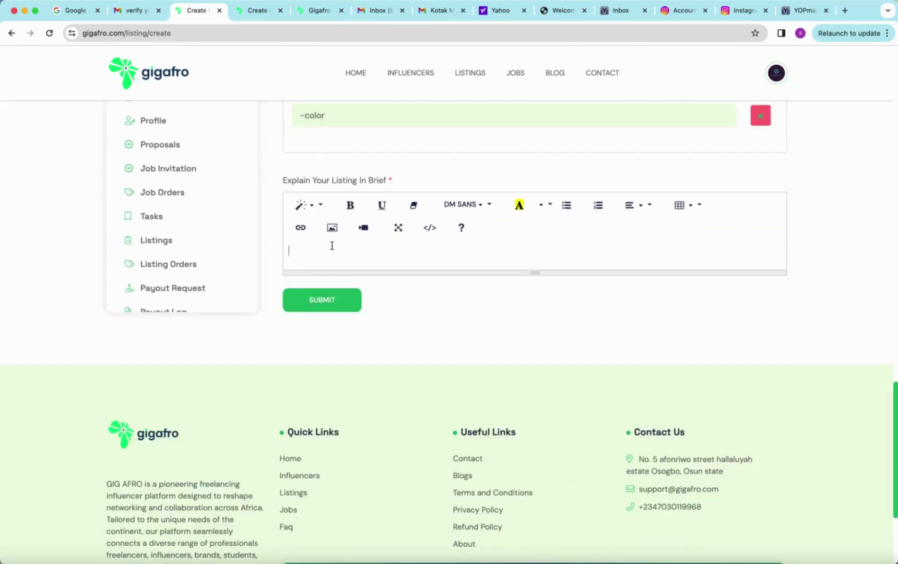
key(super+v)
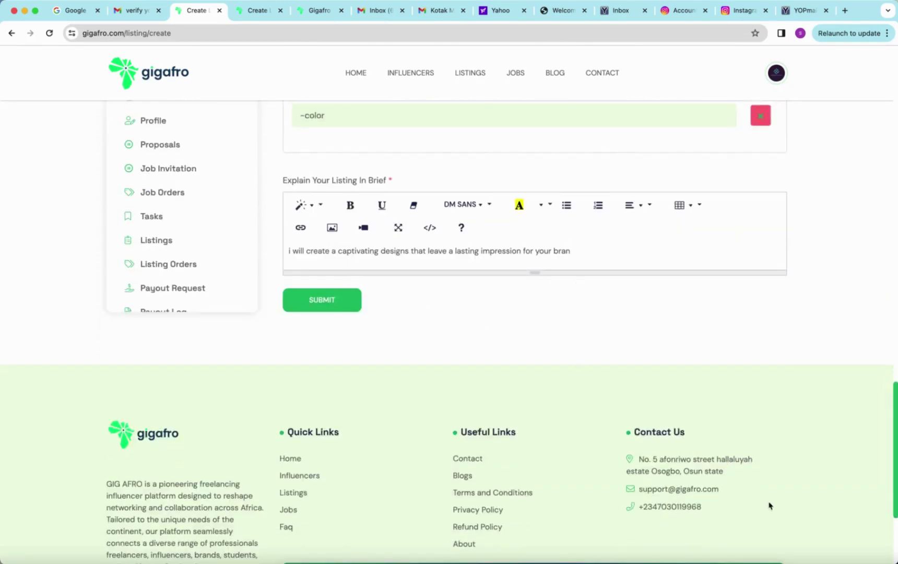
key(super+a)
text(Ready to elevate your brand with stunning visuals? Let's bring your vision to life! Contact us today for captivating designs that leave a lasting impression. Your brand deserves to stand out. 🎨)
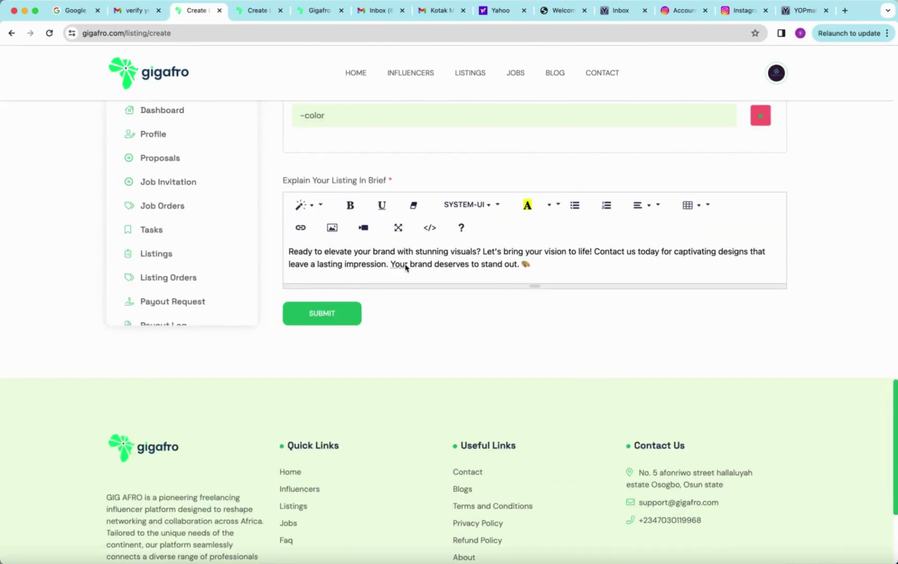
double_click(299, 252)
click(316, 254)
right_click(398, 265)
click(381, 265)
click(536, 265)
Step: Check every field of the Create Listing form, then SUBMIT the listing
scroll(456, 304, up, 3)
scroll(454, 305, up, 2)
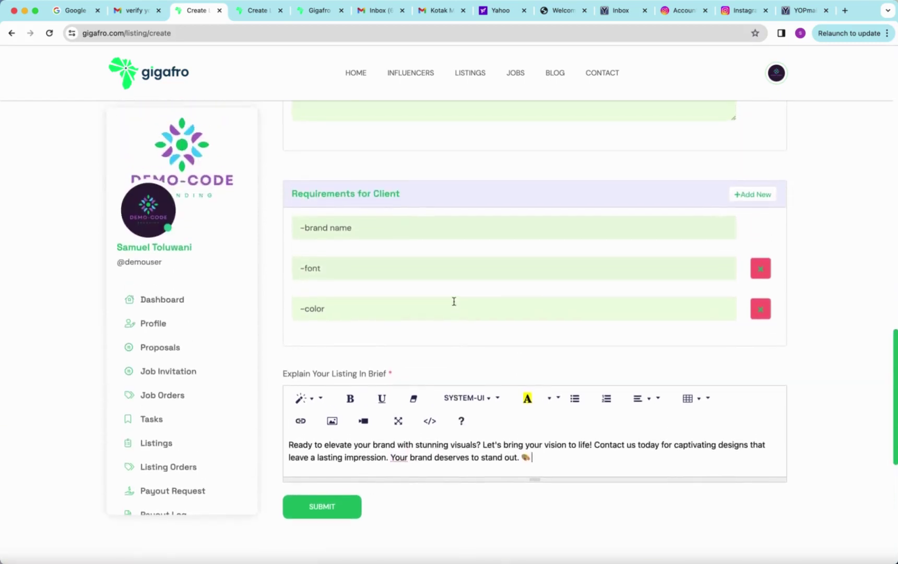
scroll(455, 305, down, 2)
scroll(456, 305, up, 1)
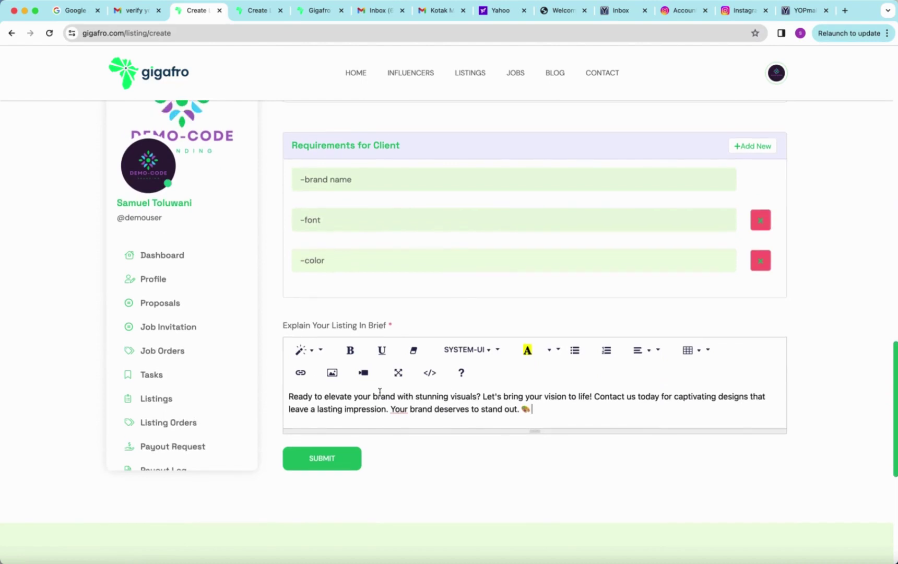
scroll(418, 373, up, 5)
scroll(417, 374, up, 10)
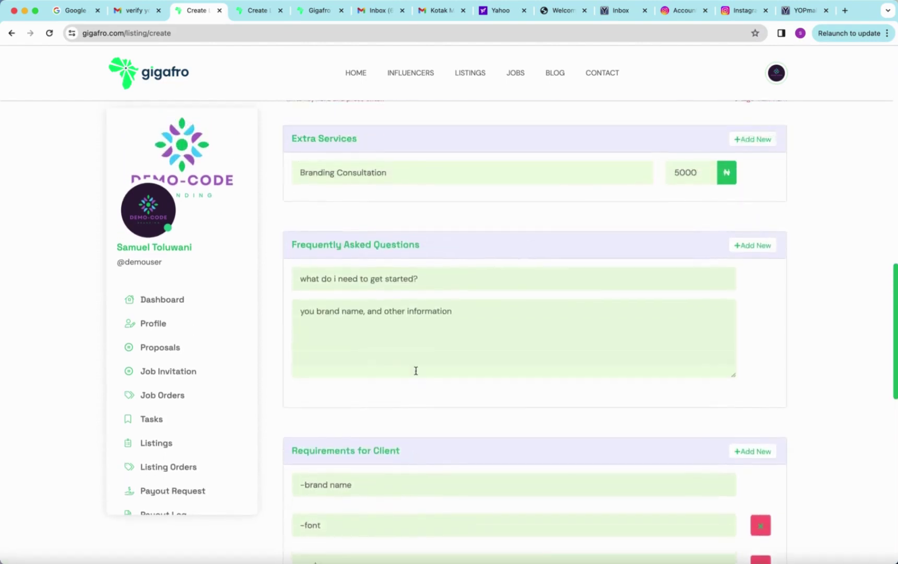
scroll(416, 375, up, 8)
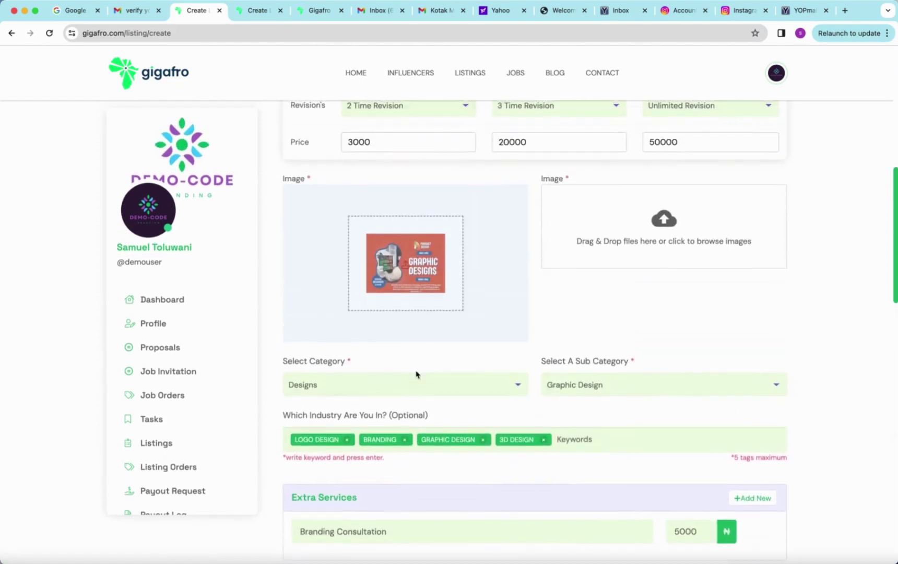
scroll(411, 363, up, 3)
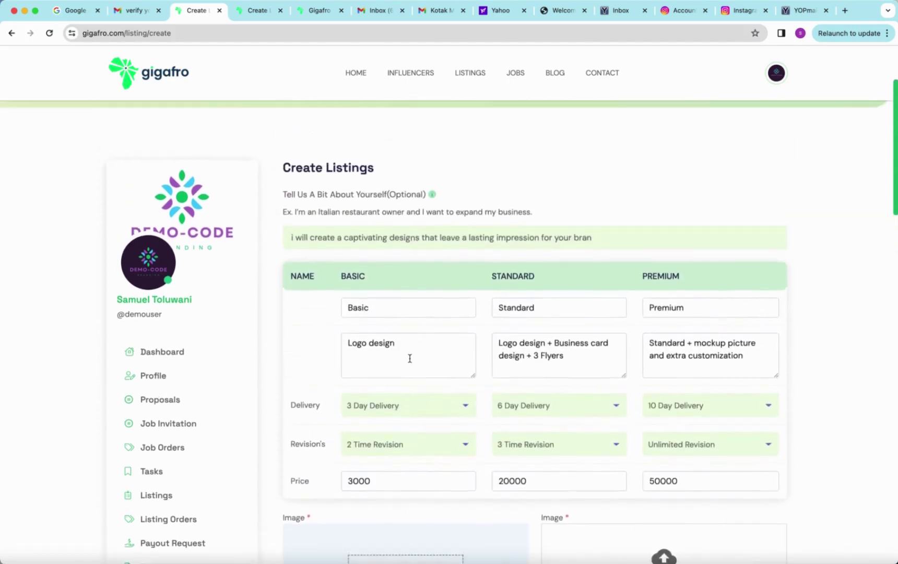
scroll(411, 363, down, 5)
scroll(410, 361, down, 12)
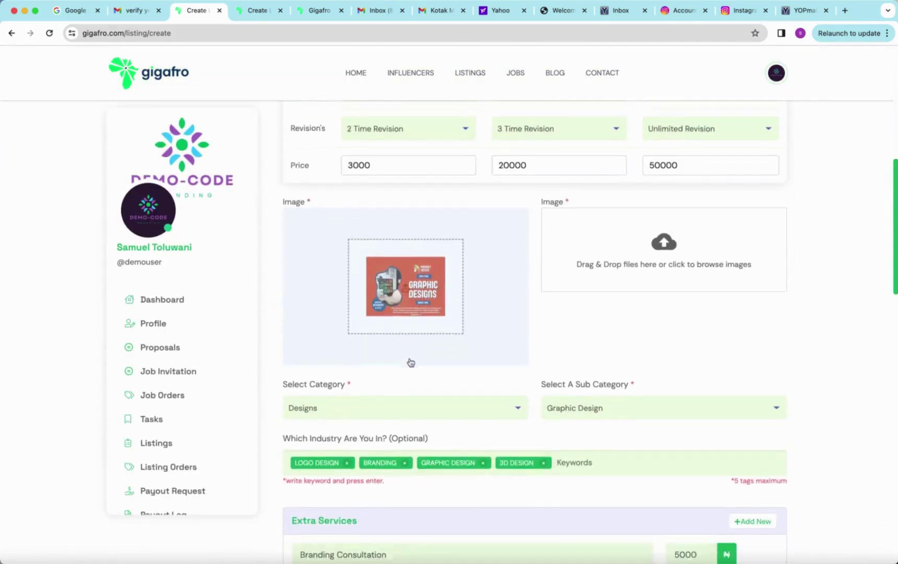
scroll(410, 359, up, 6)
scroll(410, 358, up, 3)
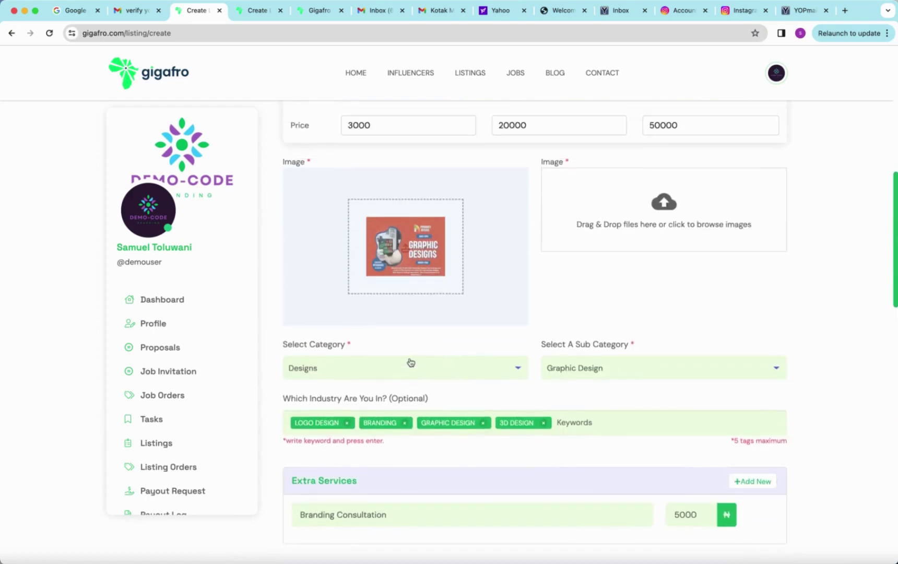
scroll(411, 362, down, 5)
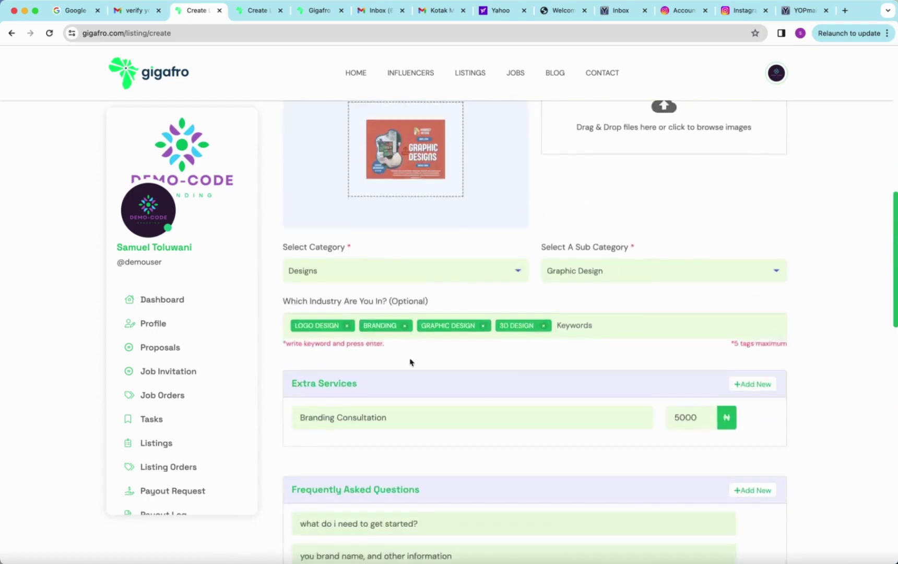
scroll(410, 362, up, 7)
scroll(410, 362, down, 1)
scroll(411, 363, down, 15)
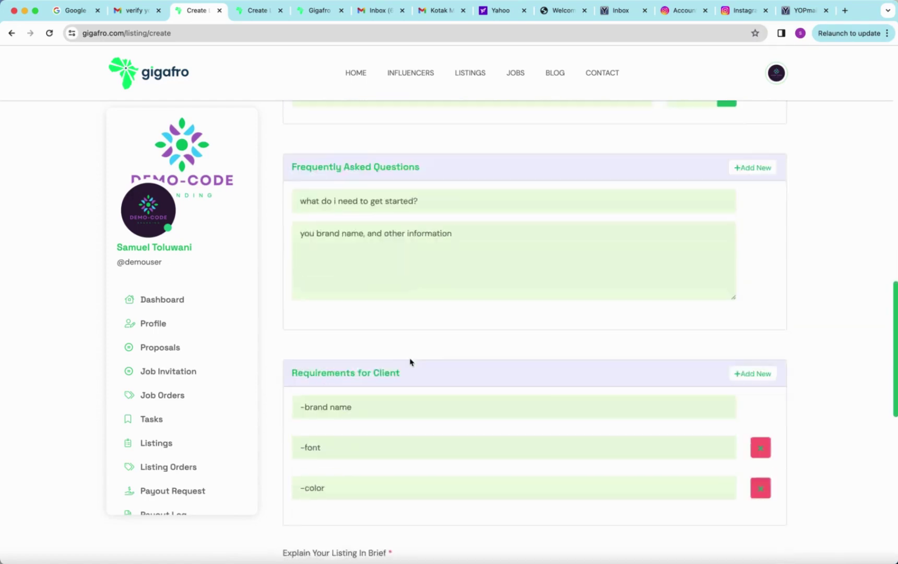
scroll(365, 372, up, 3)
click(323, 375)
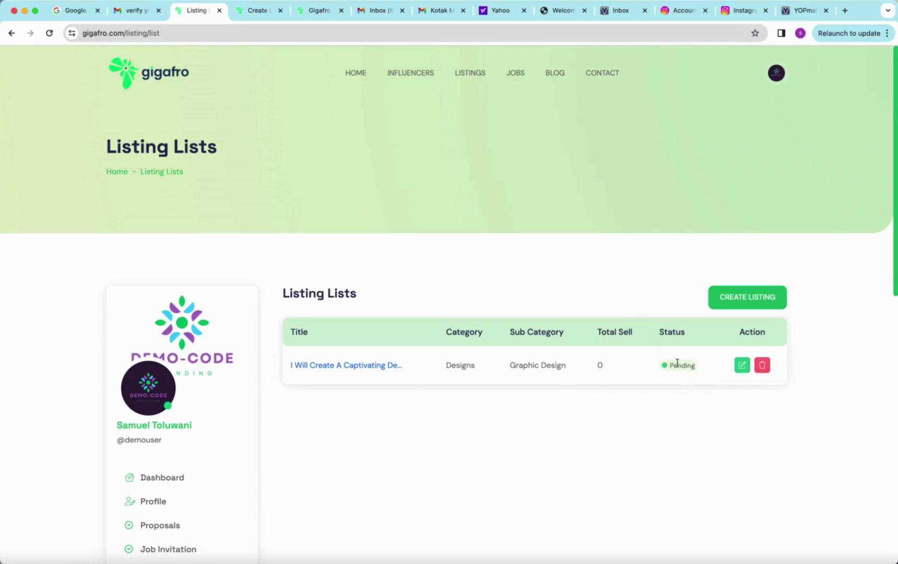
Step: Confirm the new Designs / Graphic Design row shows Pending, then go to LISTINGS
scroll(587, 451, down, 5)
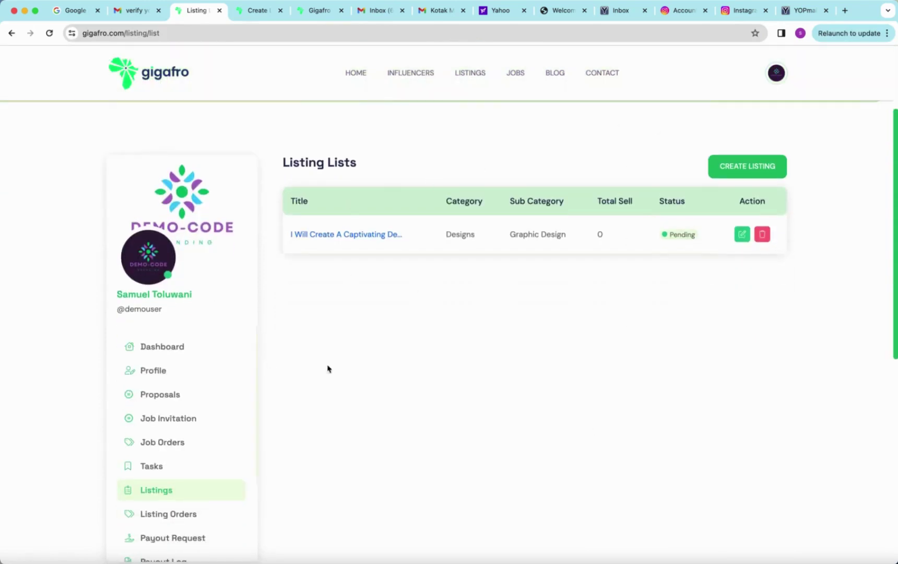
scroll(307, 466, down, 1)
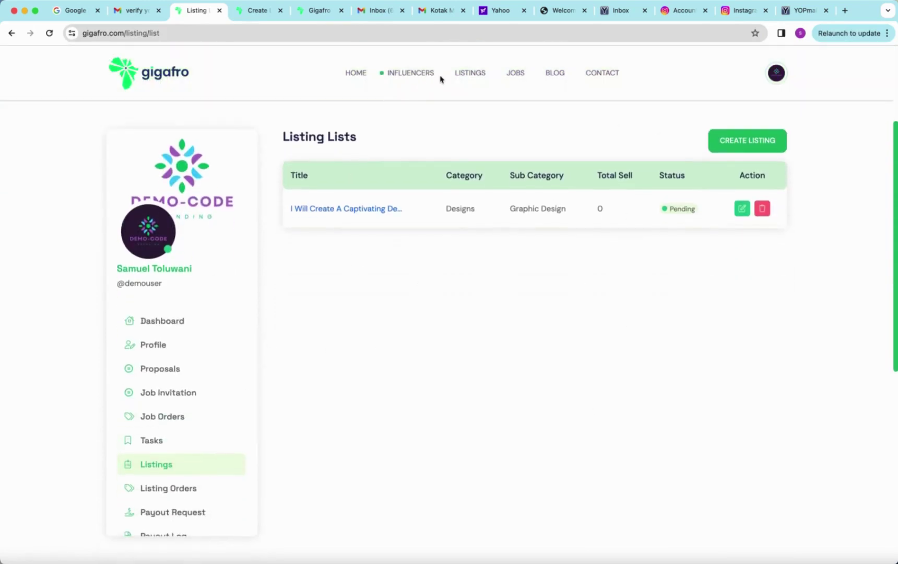
click(460, 76)
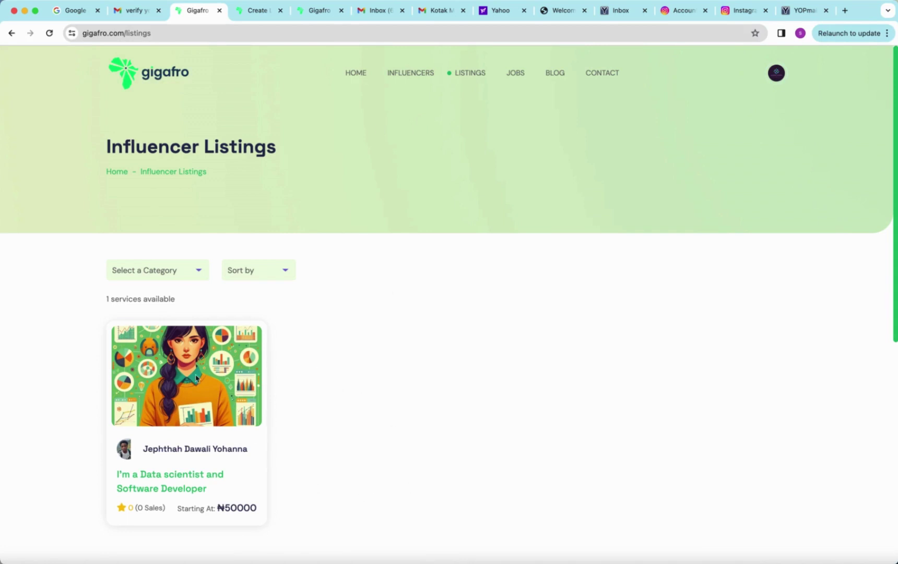
Step: Scroll through the Influencer Listings page showing the single ₦50000 data scientist listing
scroll(272, 457, down, 3)
scroll(272, 458, up, 3)
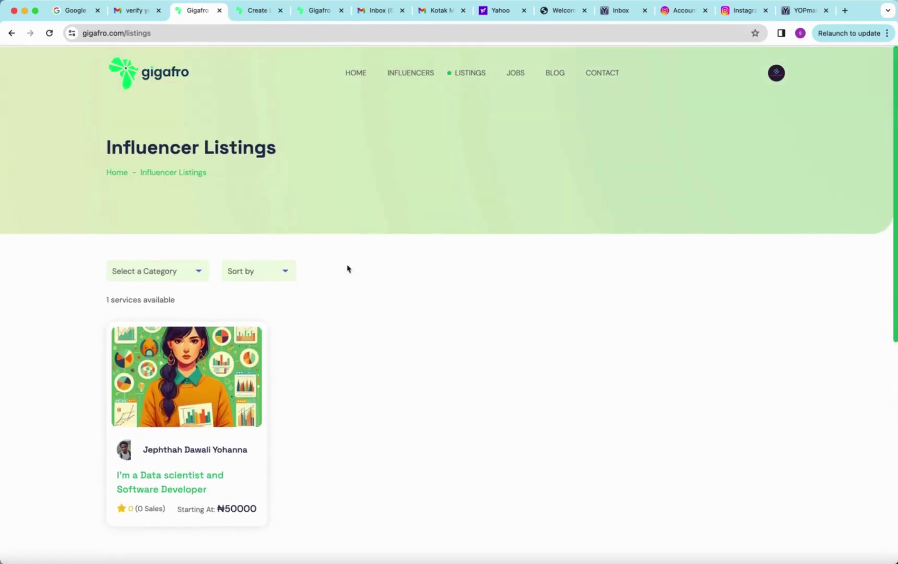
Step: Go back to the account dashboard through the avatar menu
mouse_move(779, 71)
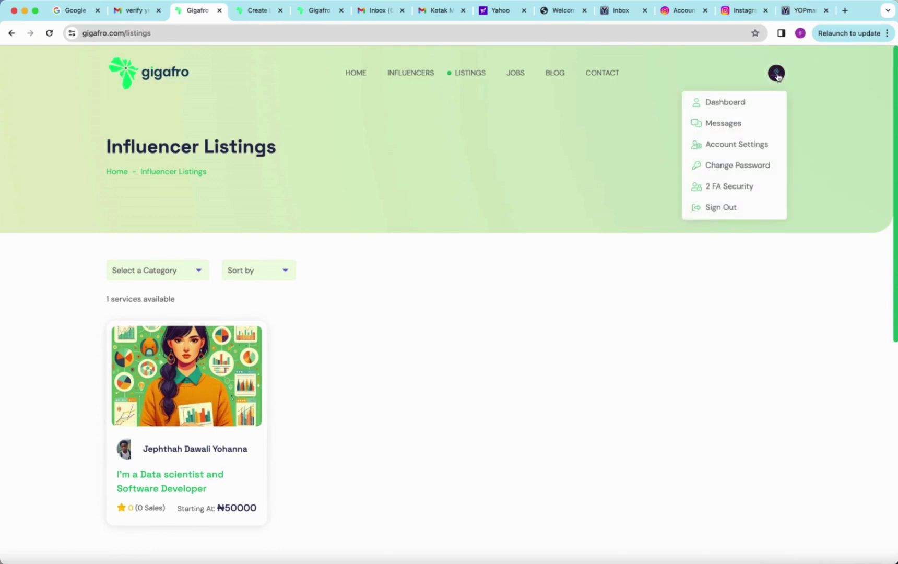
click(728, 104)
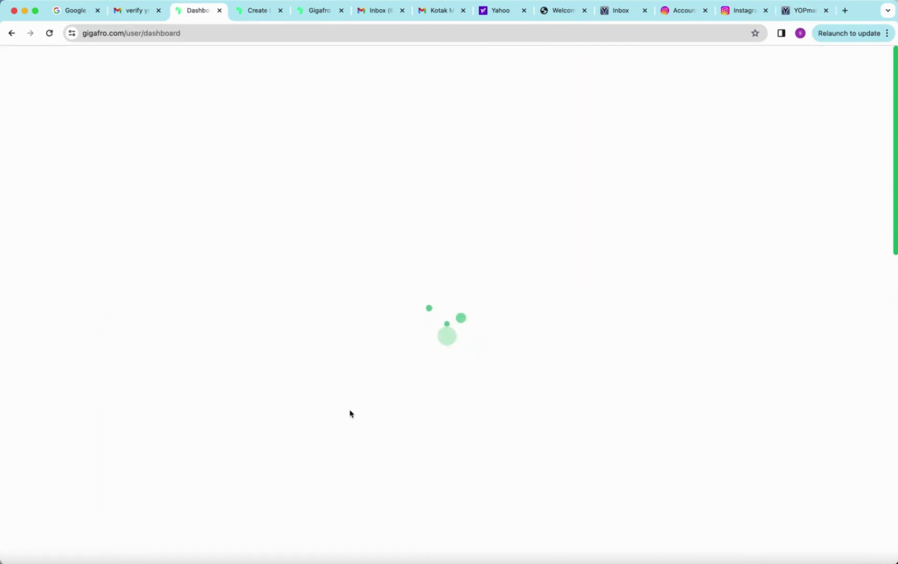
scroll(350, 413, down, 3)
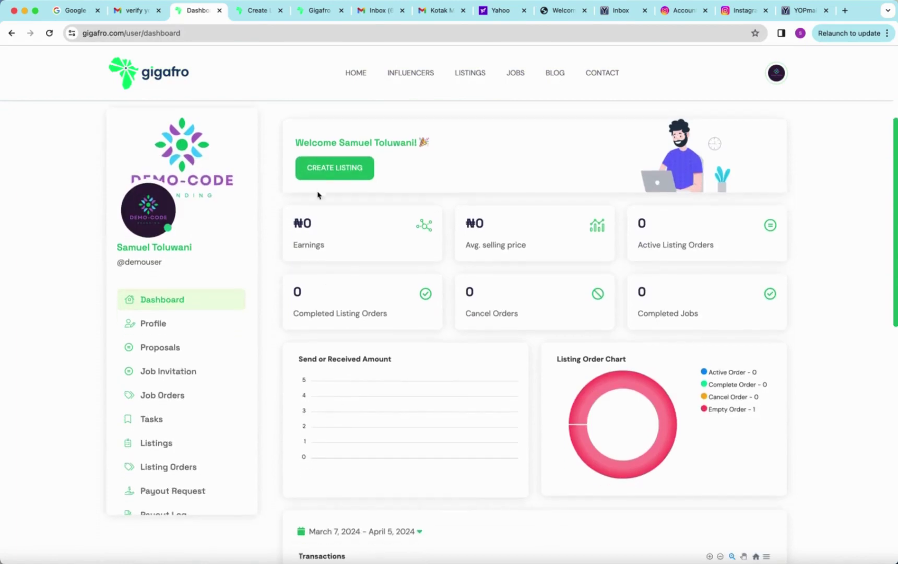
Step: Start a new listing and review the blank package, image, category and extra-service fields
click(329, 178)
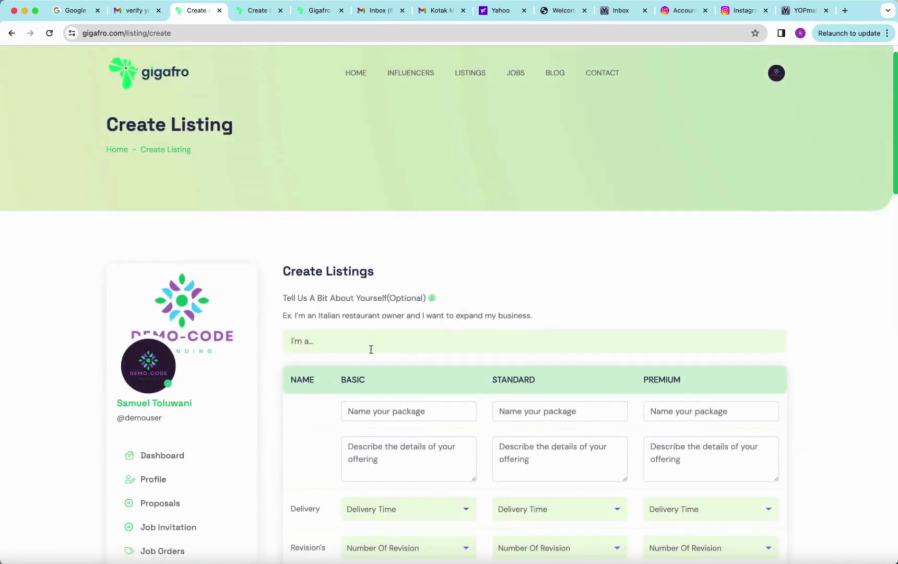
scroll(370, 350, down, 10)
scroll(371, 353, up, 3)
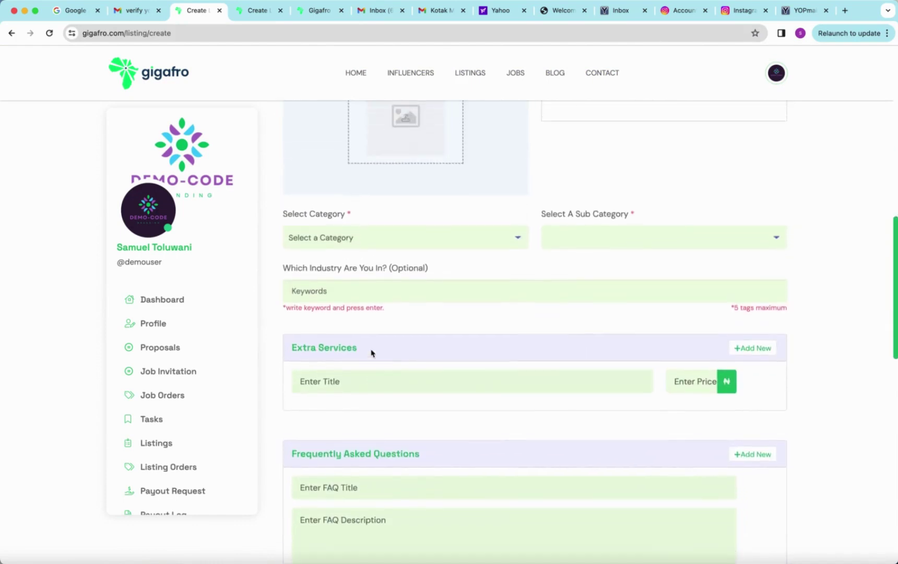
scroll(223, 390, down, 3)
scroll(222, 390, up, 5)
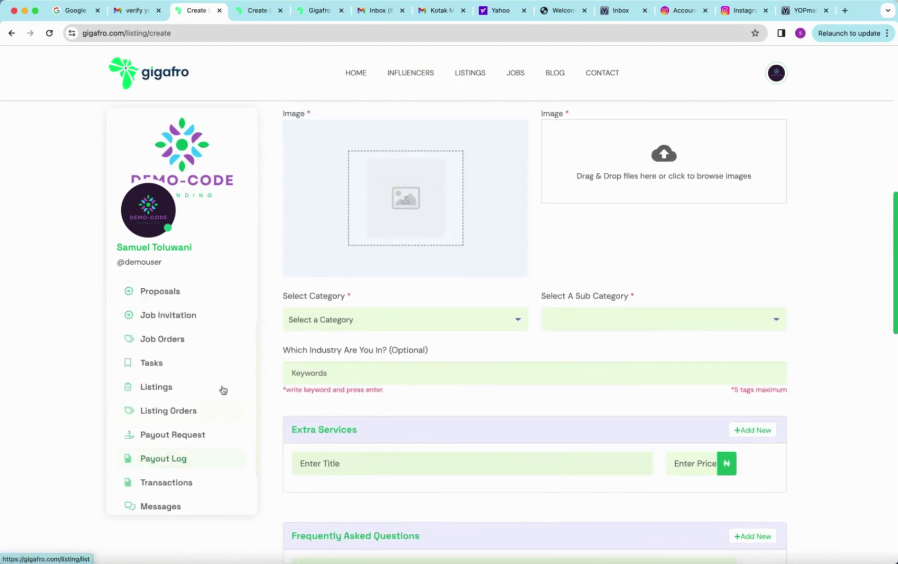
scroll(401, 335, up, 2)
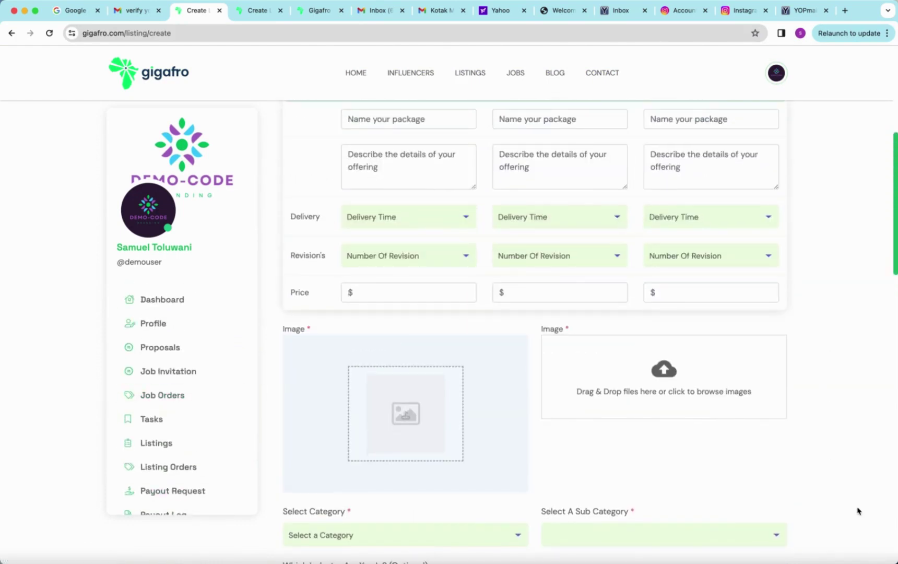